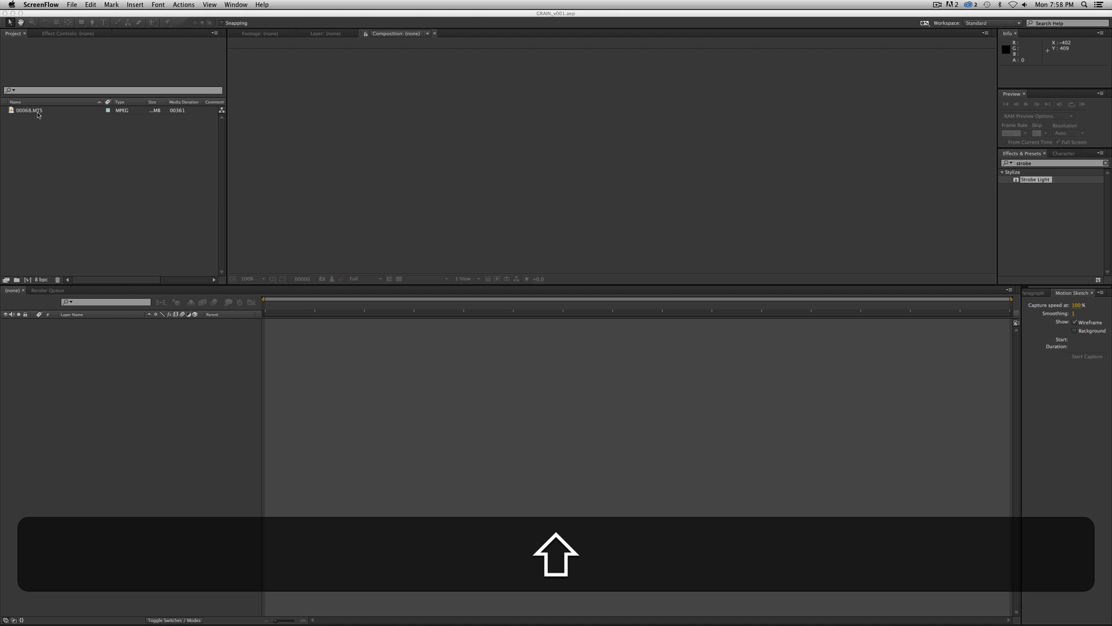
- Build the 00068 composition from 00068.MTS, mute its audio, and enlarge the composition viewer
click(34, 112)
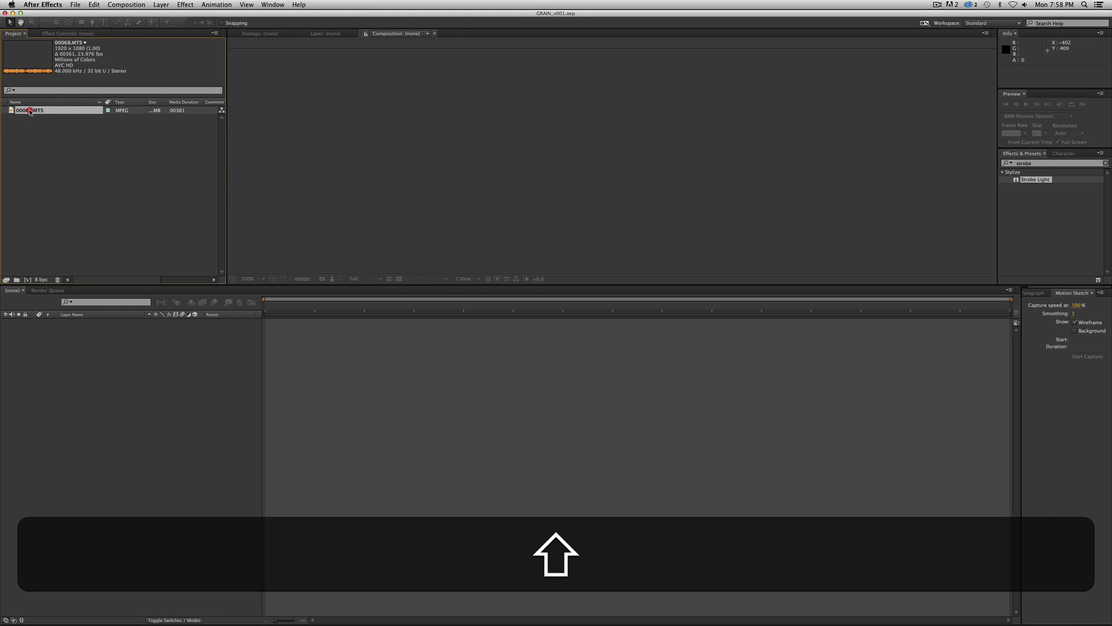
drag(32, 110, 318, 378)
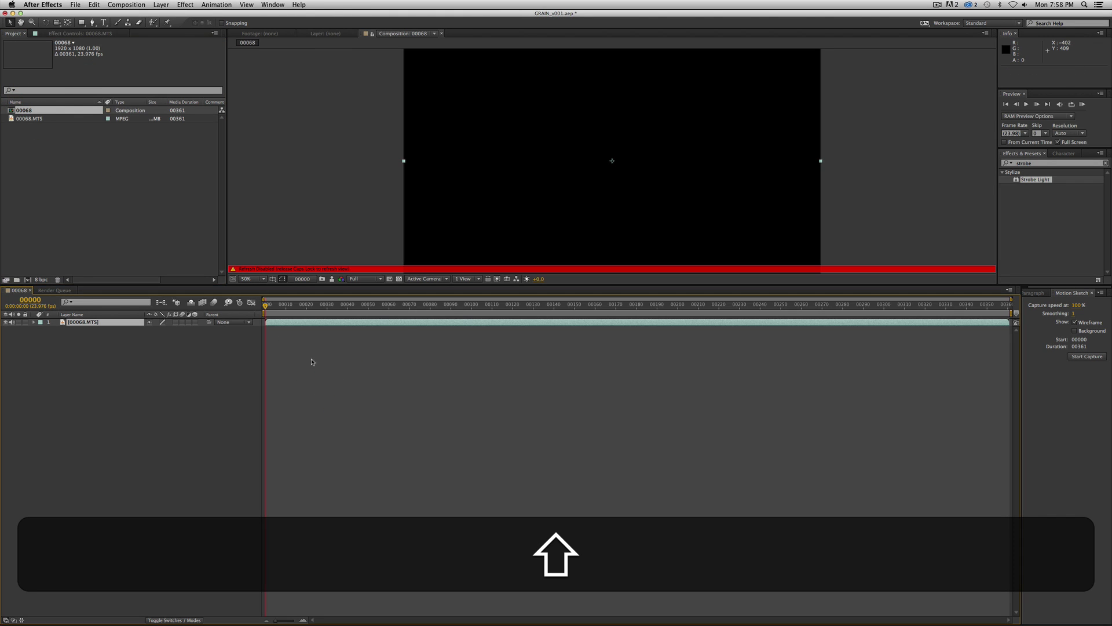
click(12, 322)
drag(421, 285, 421, 427)
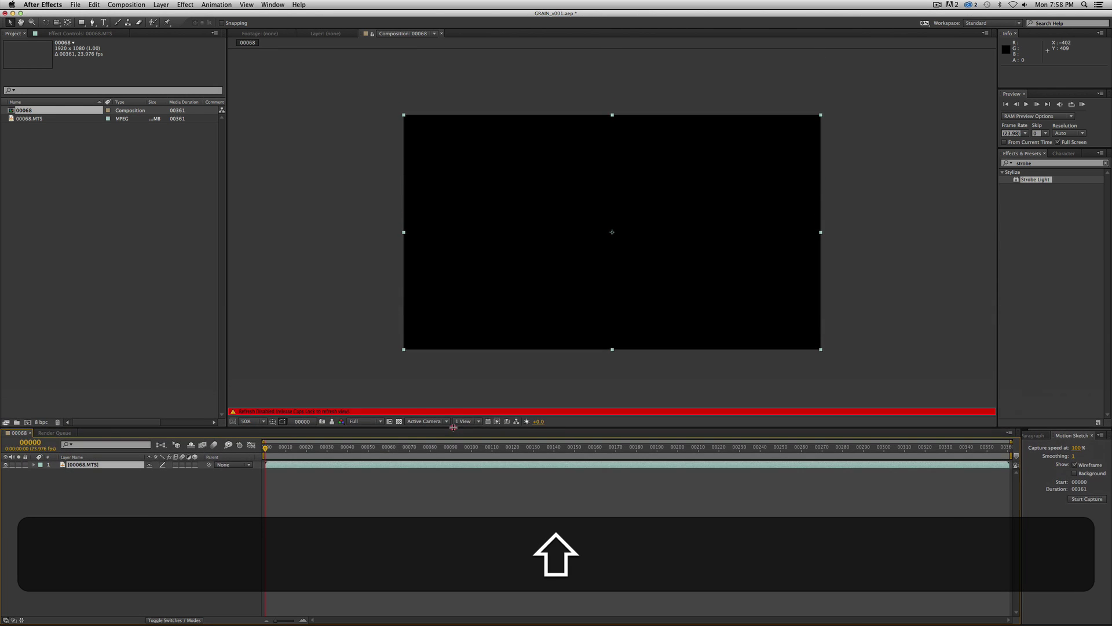
key(Caps_Lock)
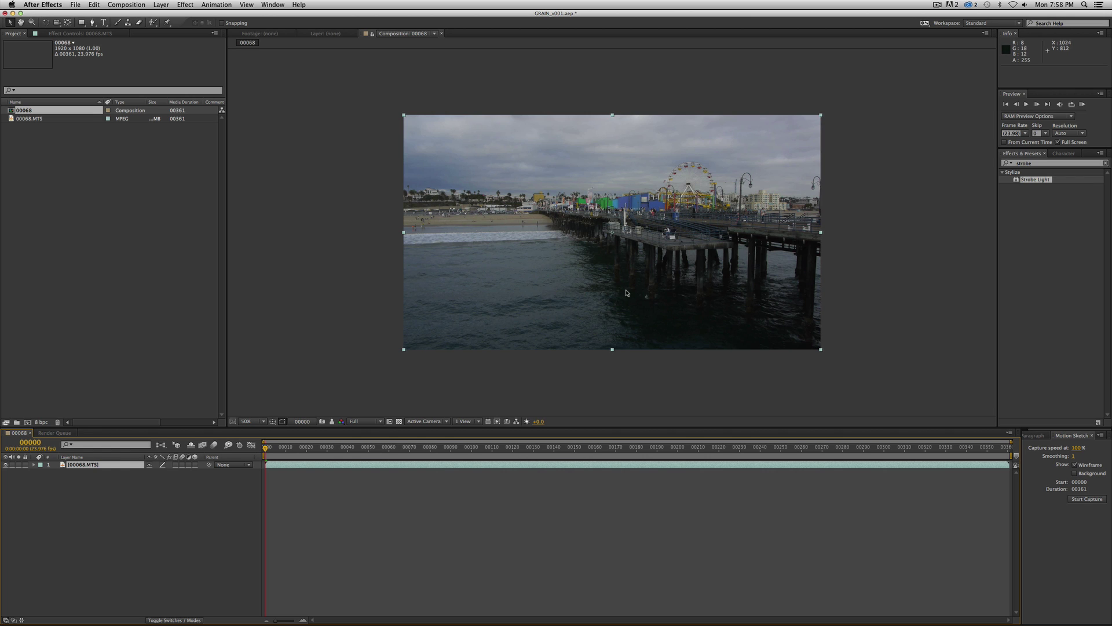
- Add a new adjustment layer to the composition and rename it 'Grain'
click(137, 491)
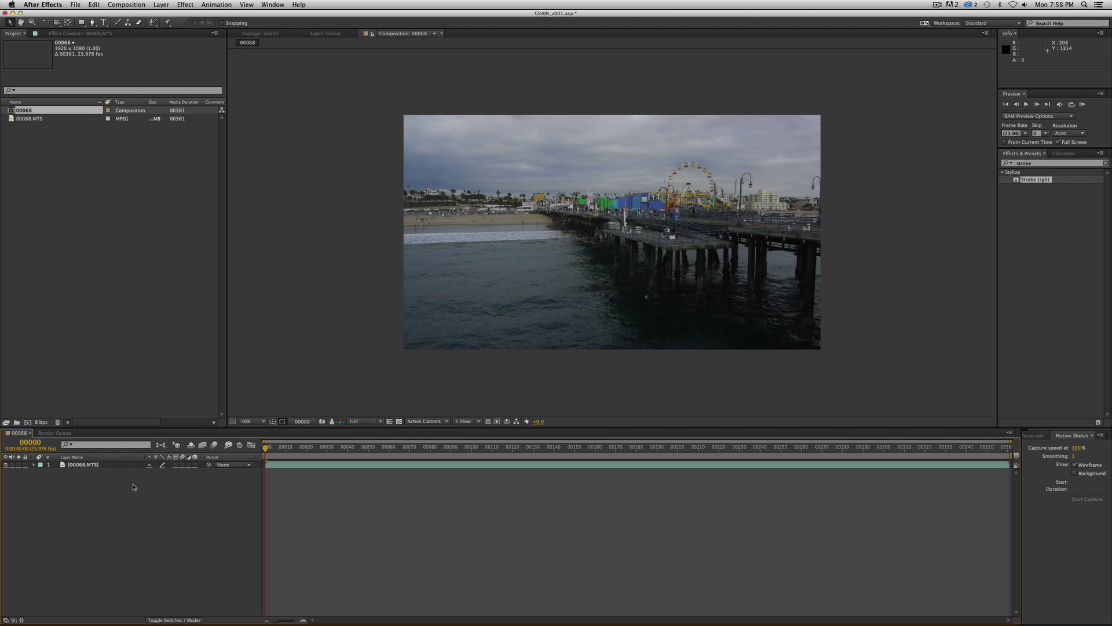
right_click(134, 484)
mouse_move(165, 489)
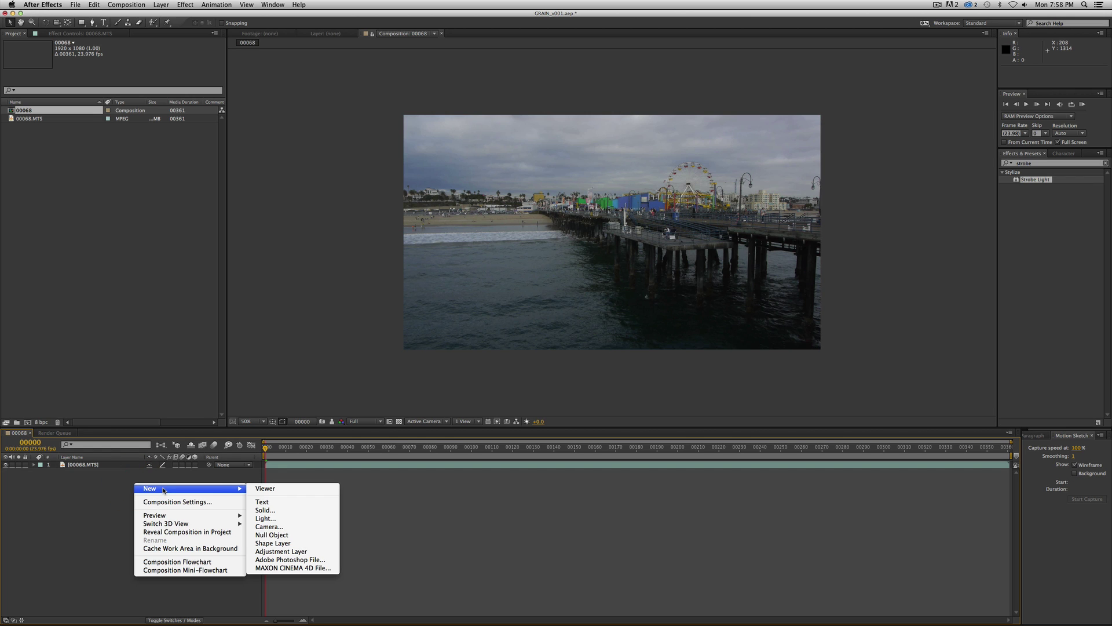
click(300, 552)
click(106, 466)
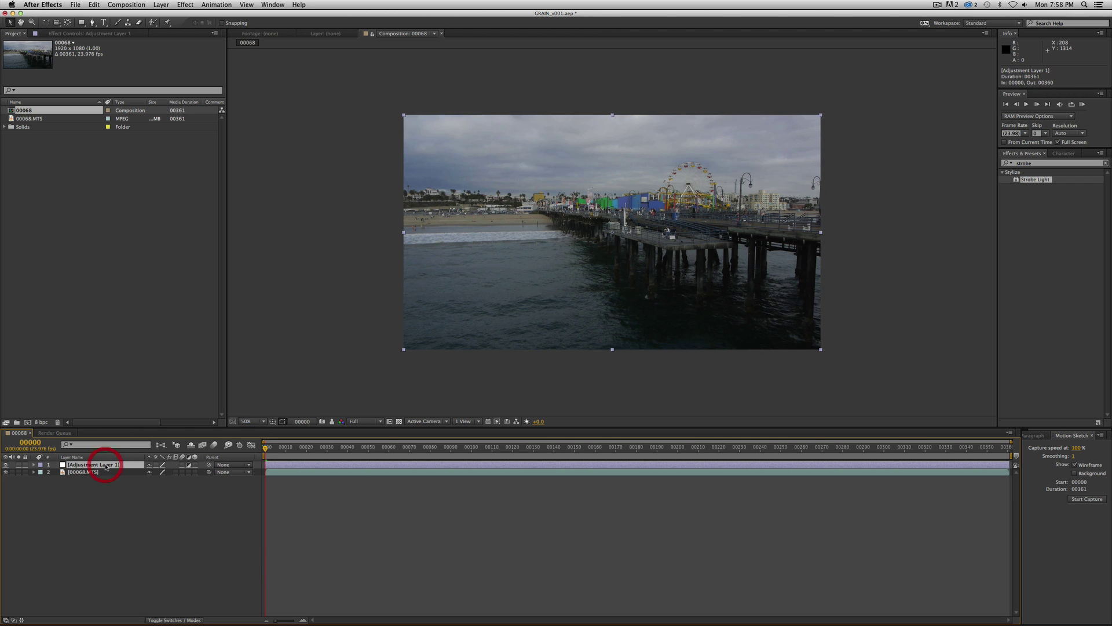
key(Return)
text(Grain)
key(Return)
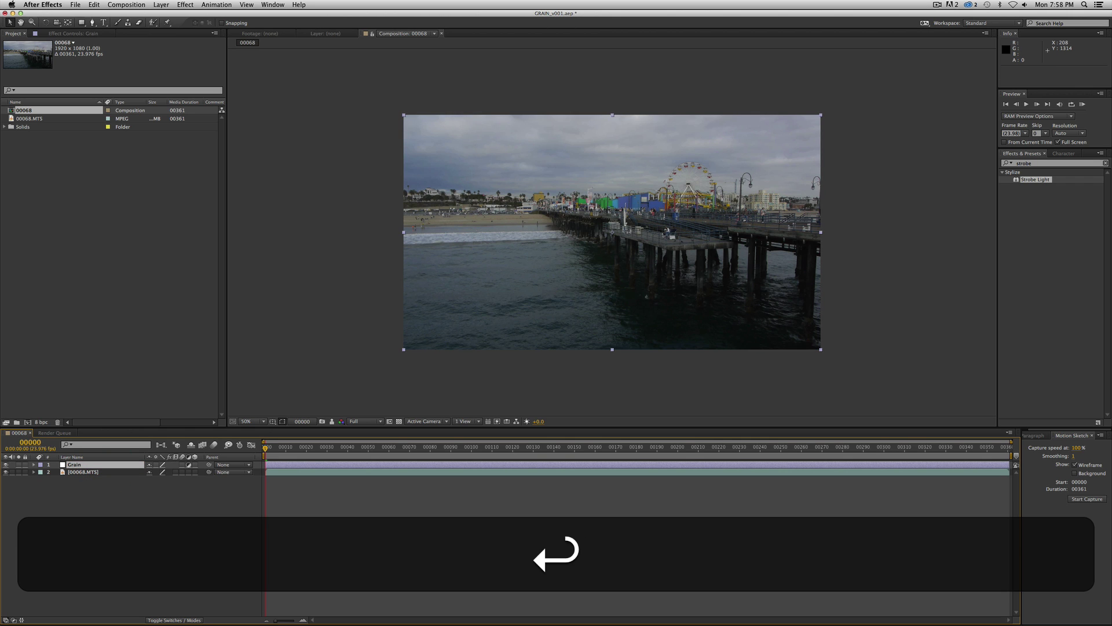
- Apply Noise & Grain > Add Grain to the Grain layer from Effect Controls
key(F3)
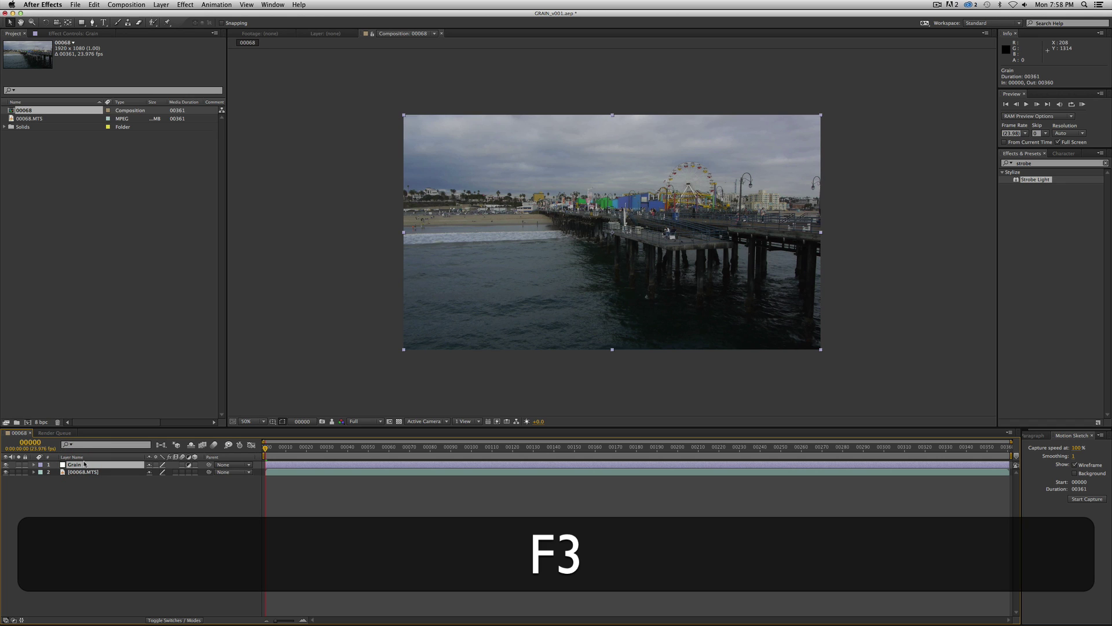
click(1043, 164)
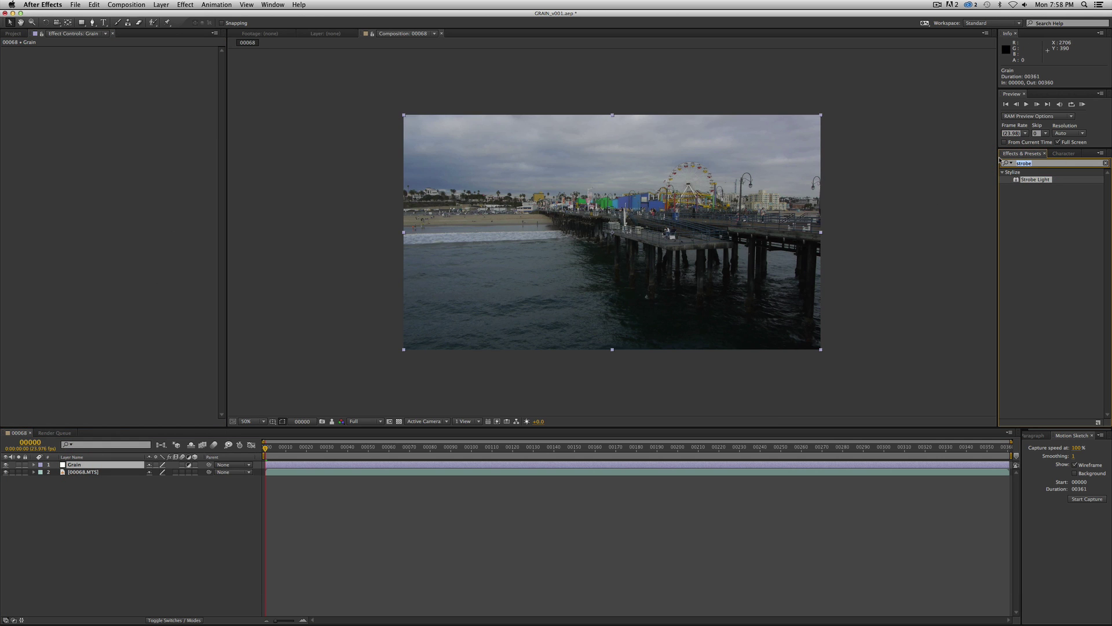
click(156, 99)
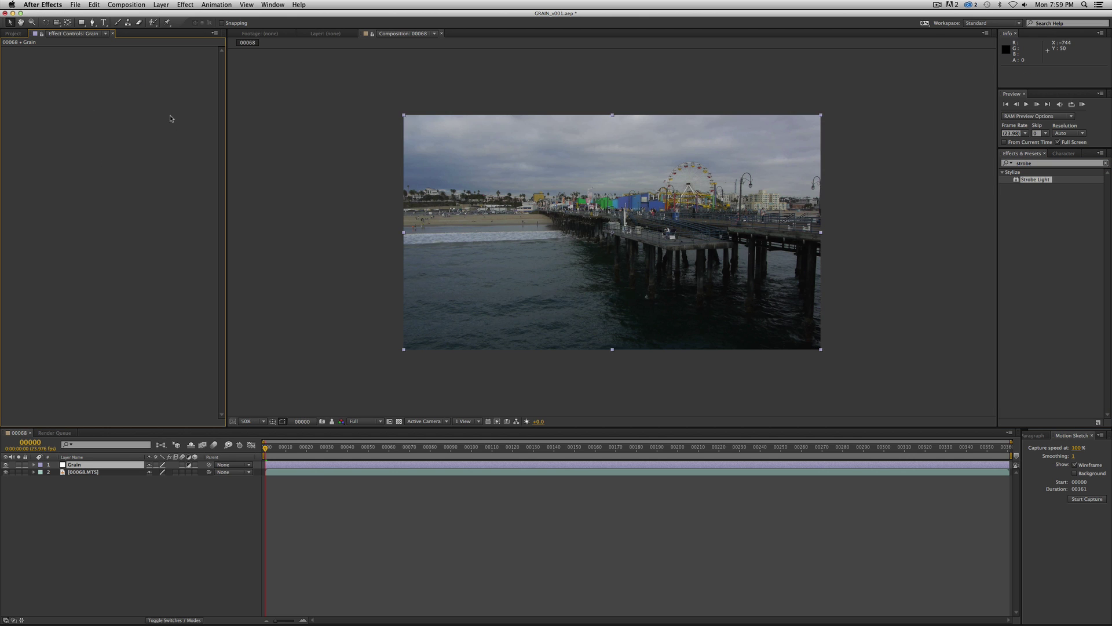
right_click(171, 105)
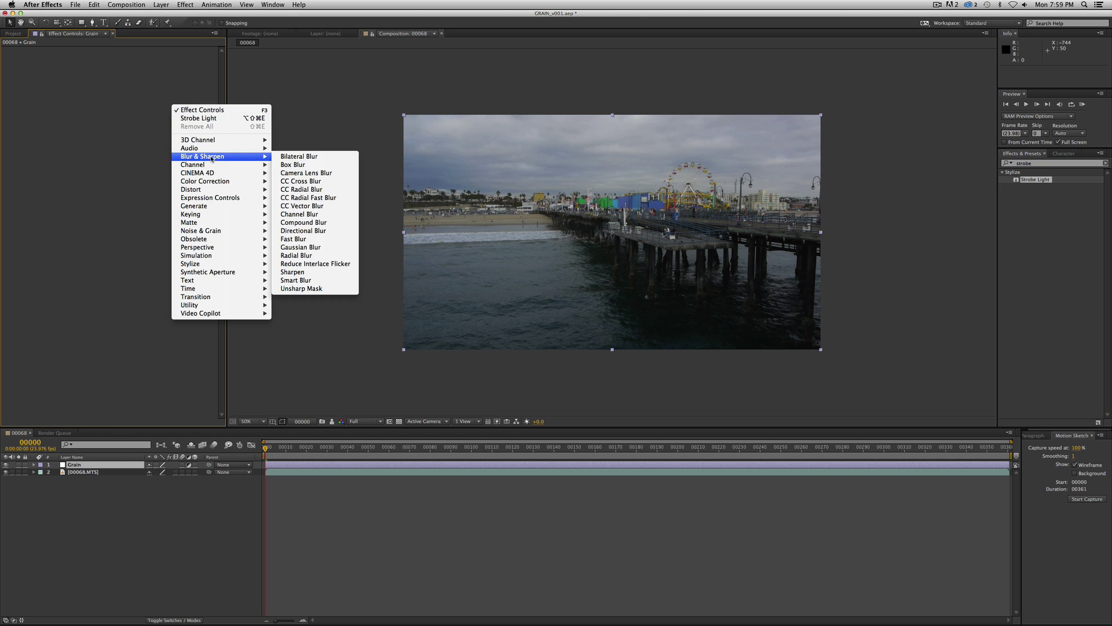
mouse_move(200, 208)
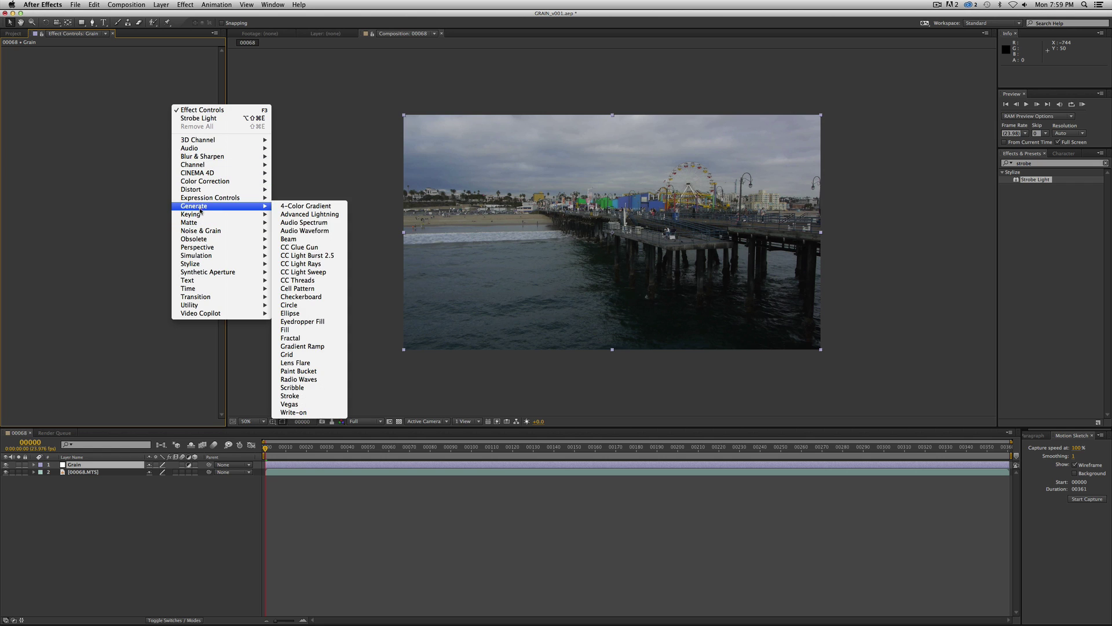
mouse_move(201, 234)
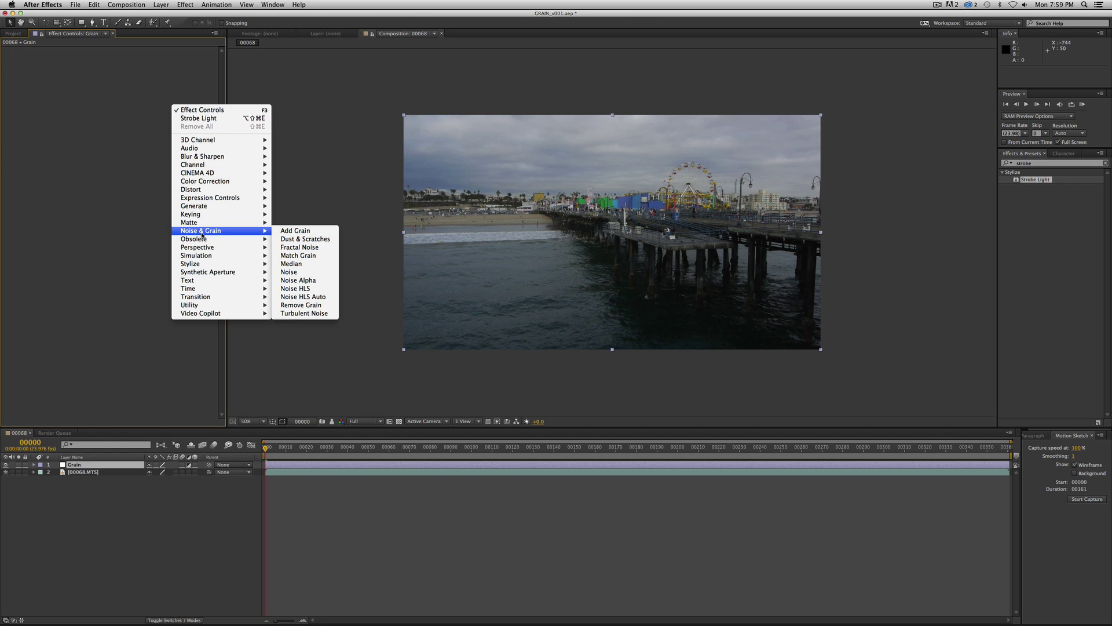
click(304, 232)
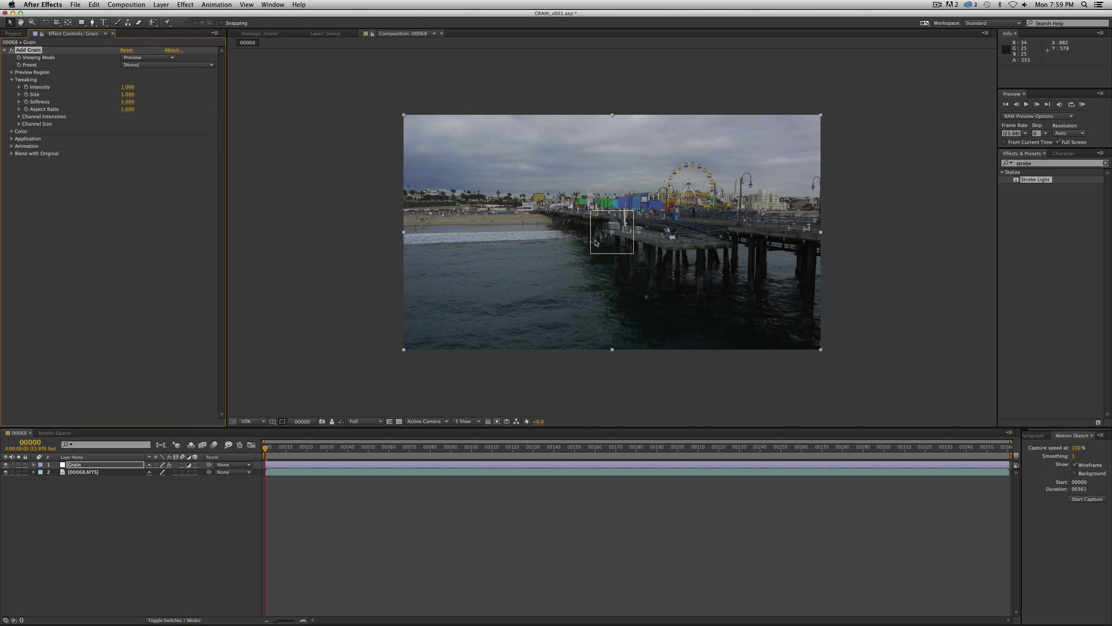
- Zoom the viewer to 100% and set Add Grain's Viewing Mode to Final Output
scroll(604, 241, up, 2)
scroll(604, 241, down, 2)
key(period)
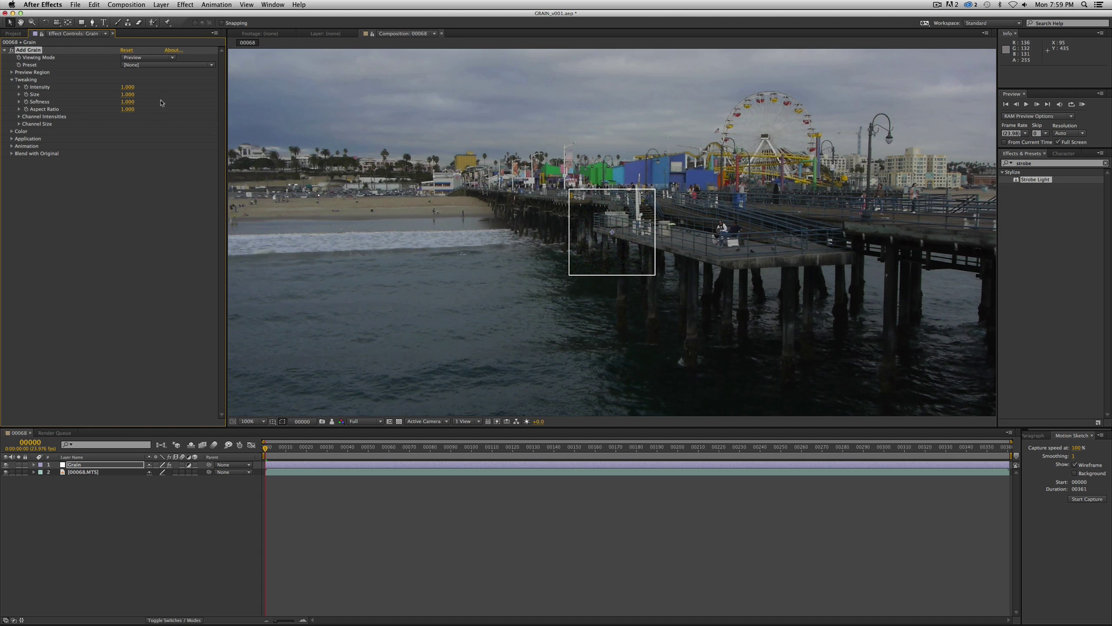
key(comma)
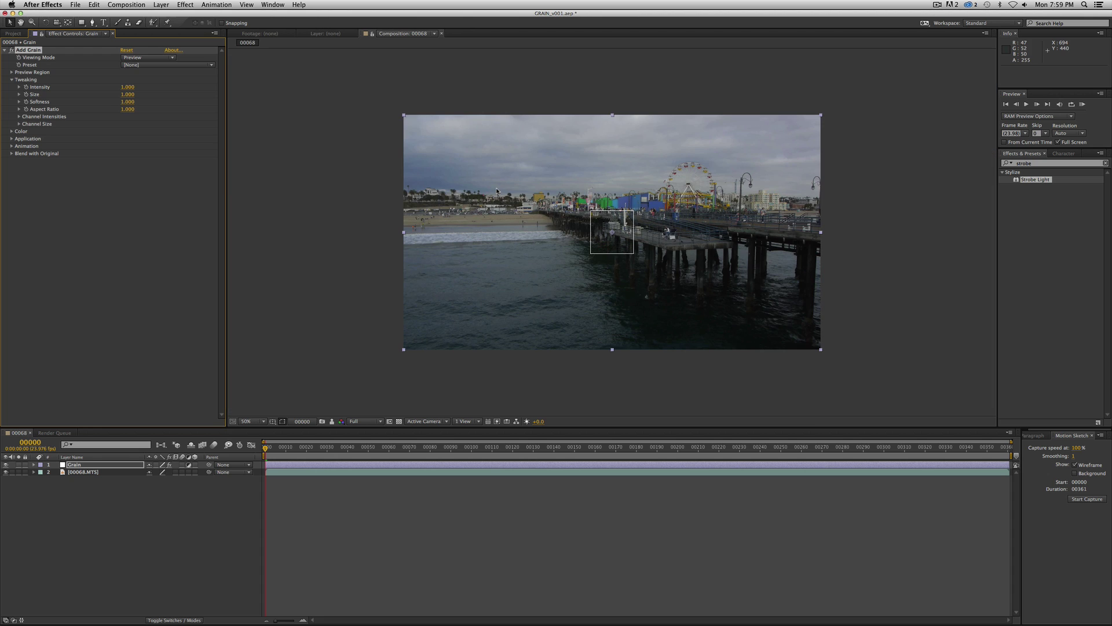
key(period)
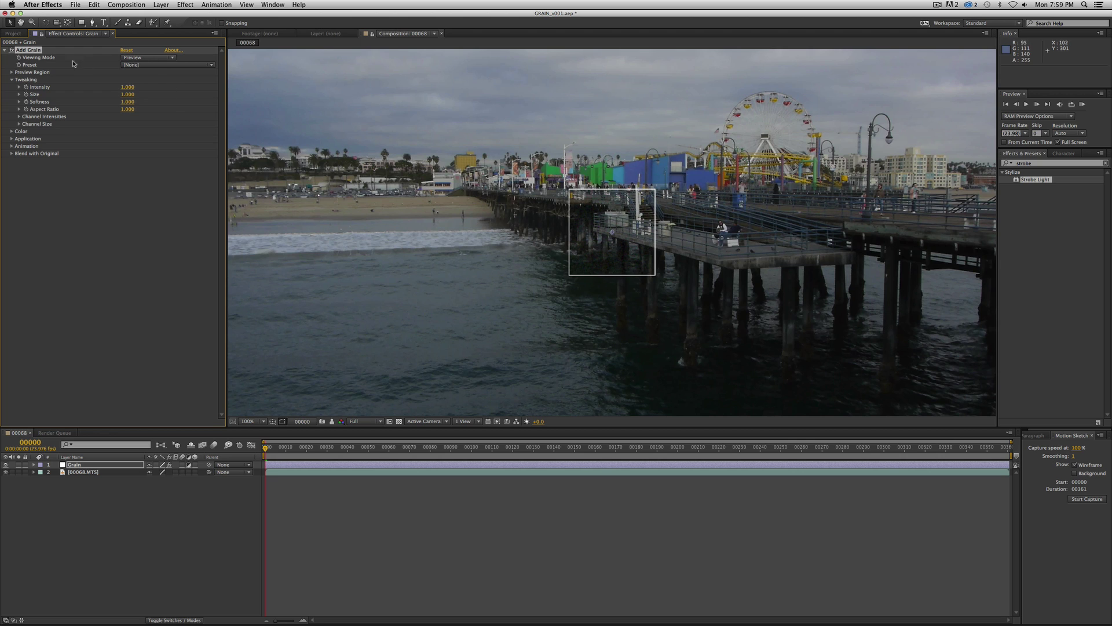
click(165, 58)
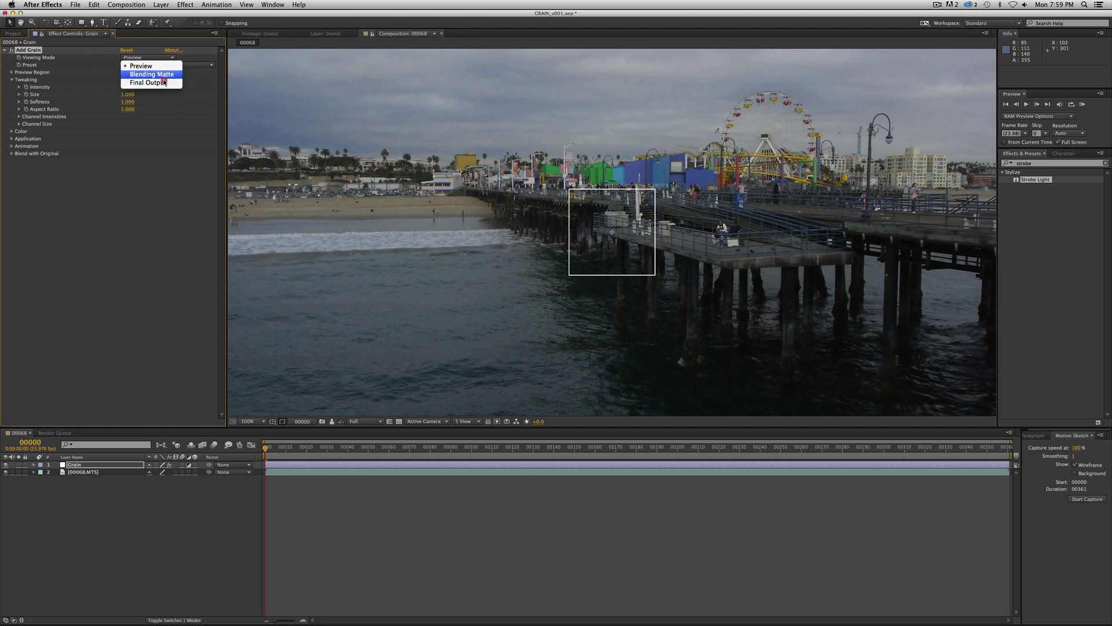
click(163, 85)
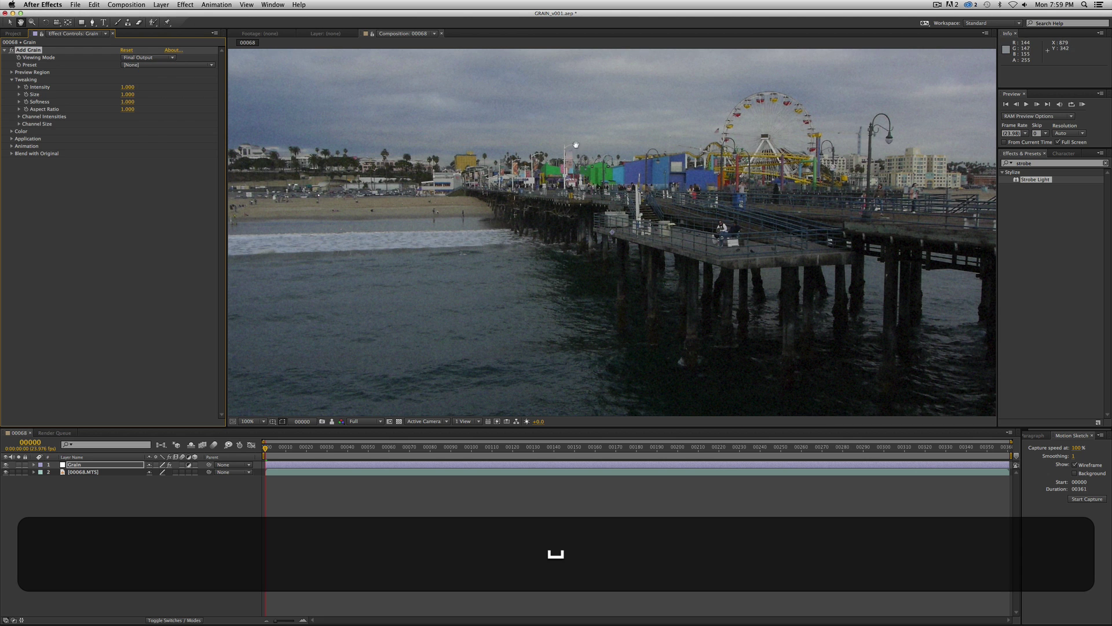
- Pan and zoom the viewer across the water and pier to inspect the grain
key(space)
drag(574, 139, 595, 193)
key(space)
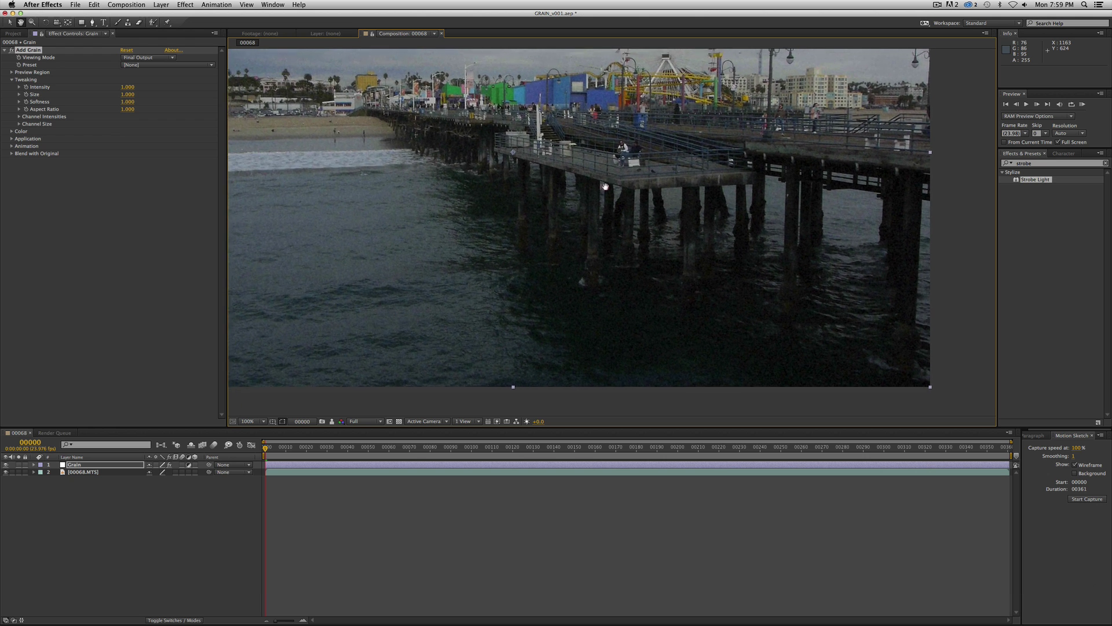
scroll(590, 330, up, 2)
drag(589, 331, 596, 241)
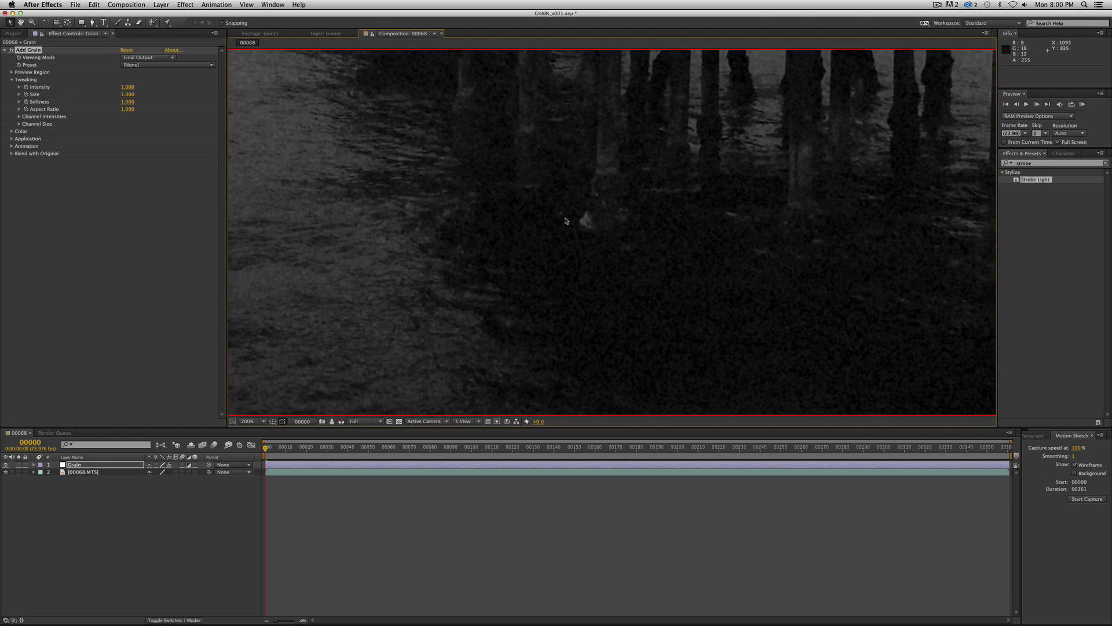
scroll(501, 243, down, 1)
key(space)
drag(556, 157, 545, 250)
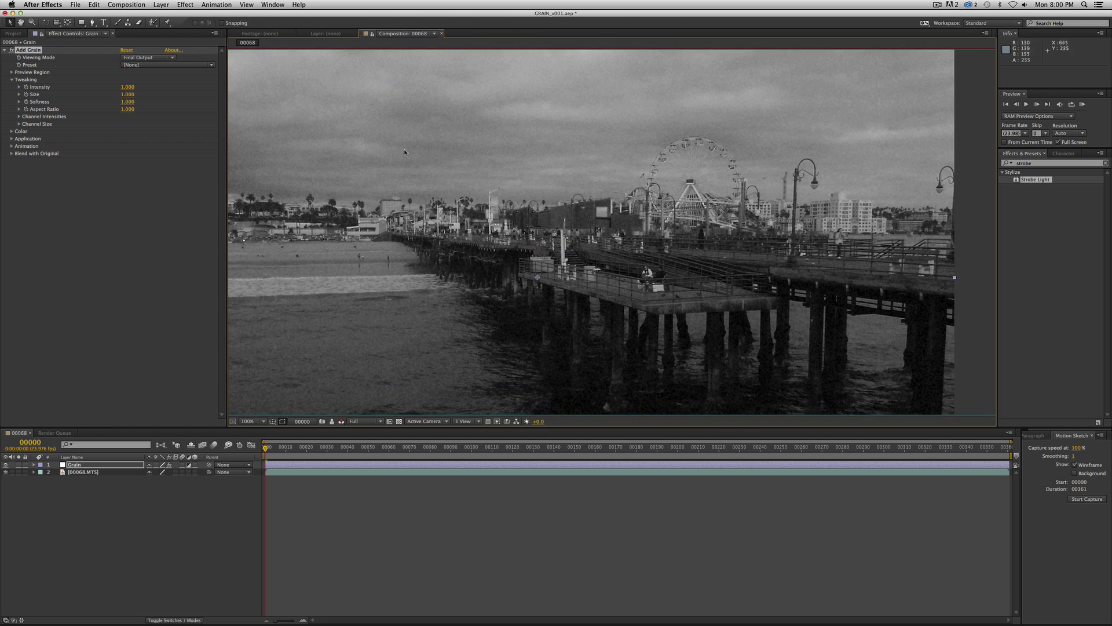
- Display the green and then the blue channel alone, zooming to 200% and back to 100%
key(alt+2)
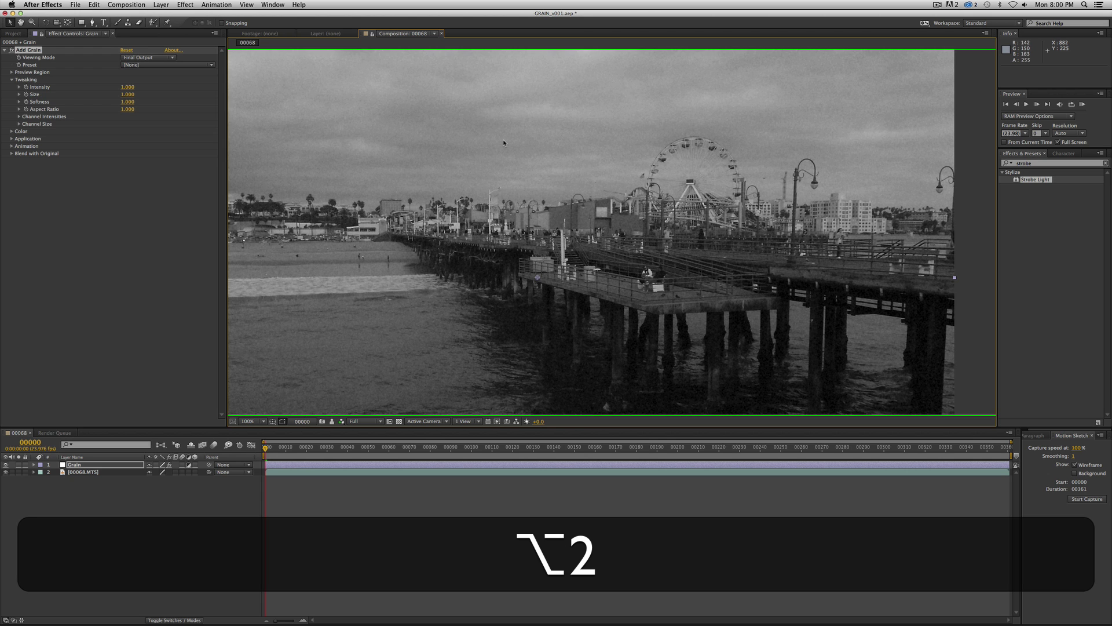
key(alt+3)
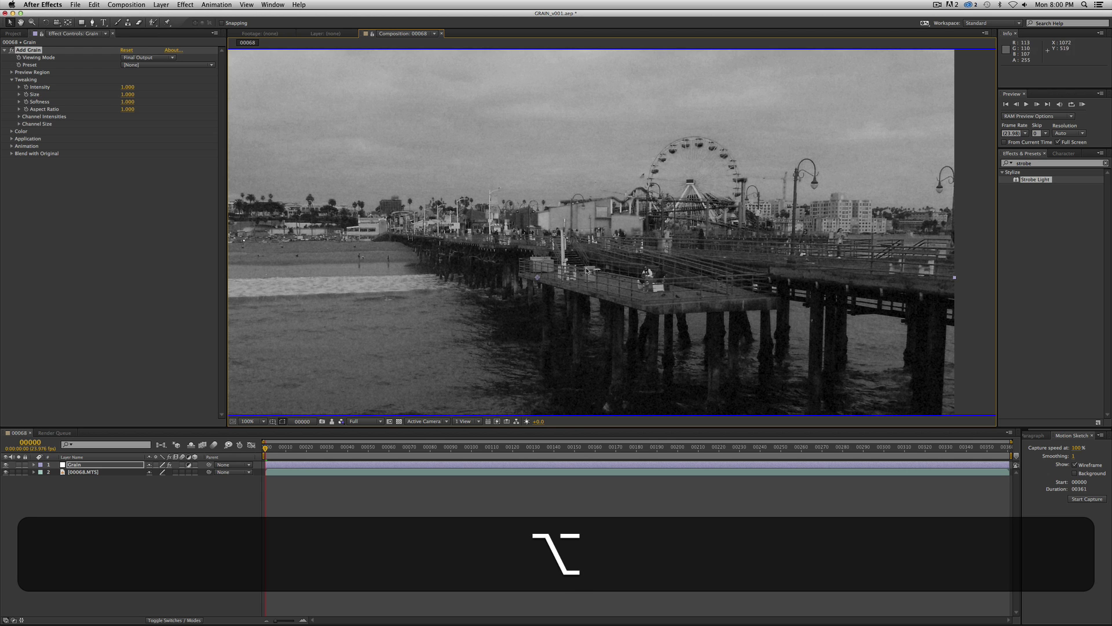
drag(616, 307, 627, 276)
key(period)
key(comma)
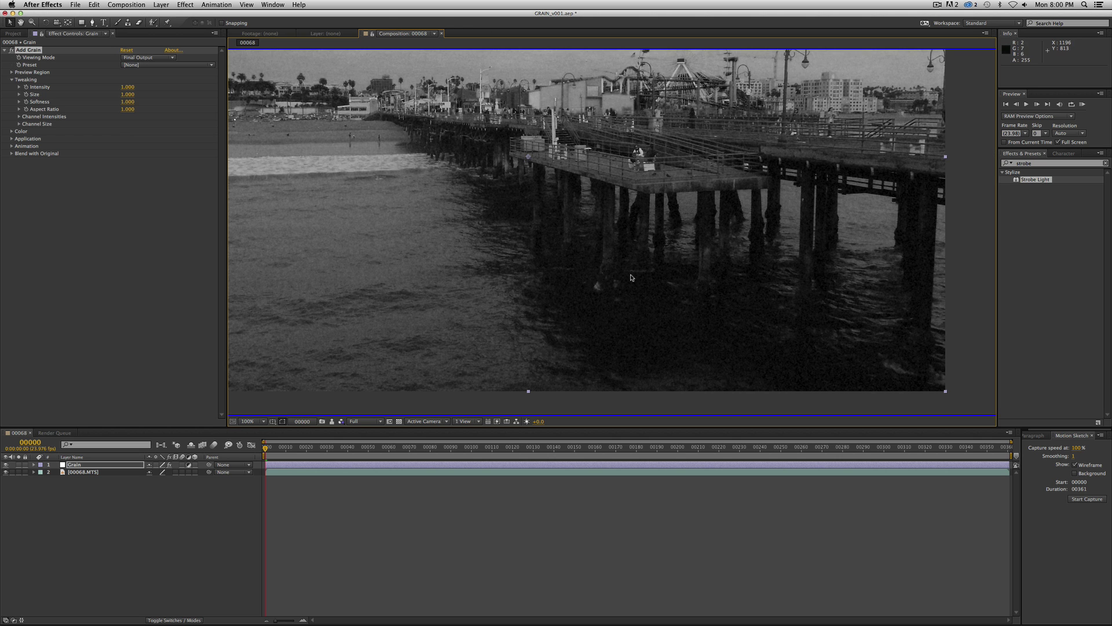
- Apply the Eastman Color Neg II 100T (5247) grain preset and check the red, green and blue channels
click(152, 65)
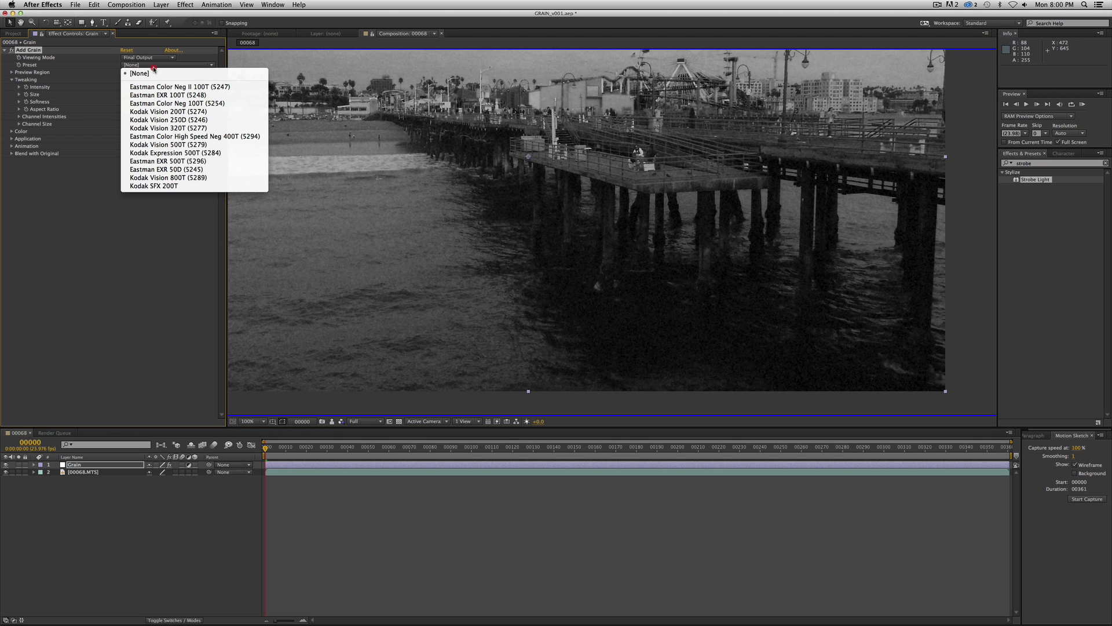
click(162, 86)
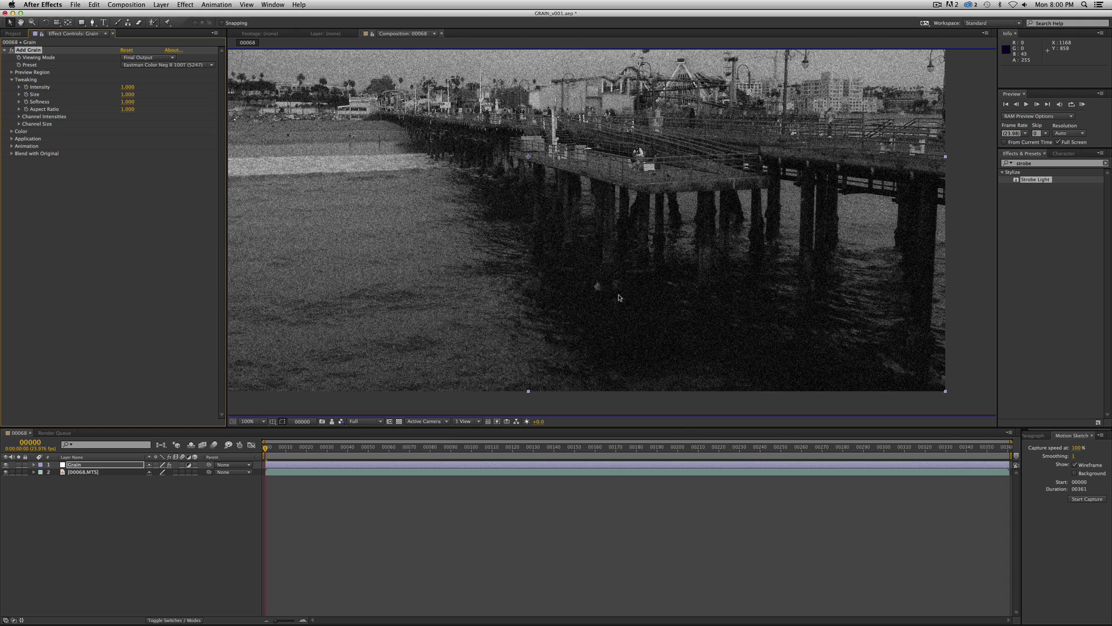
key(alt+i)
key(alt+1)
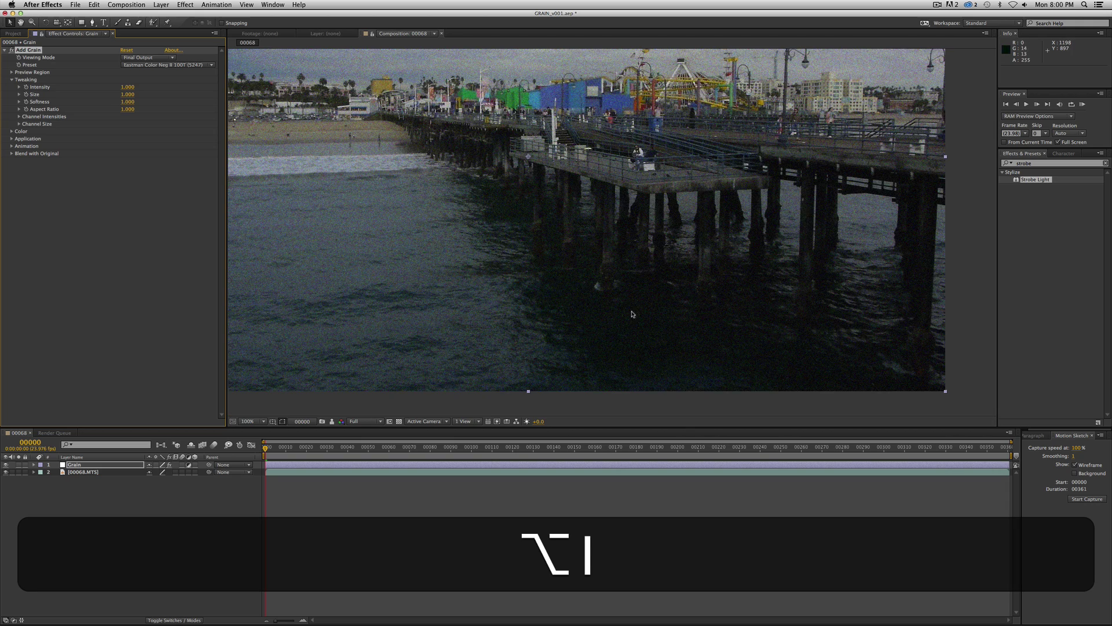
key(alt+1)
key(alt+2)
key(alt+3)
key(alt+3)
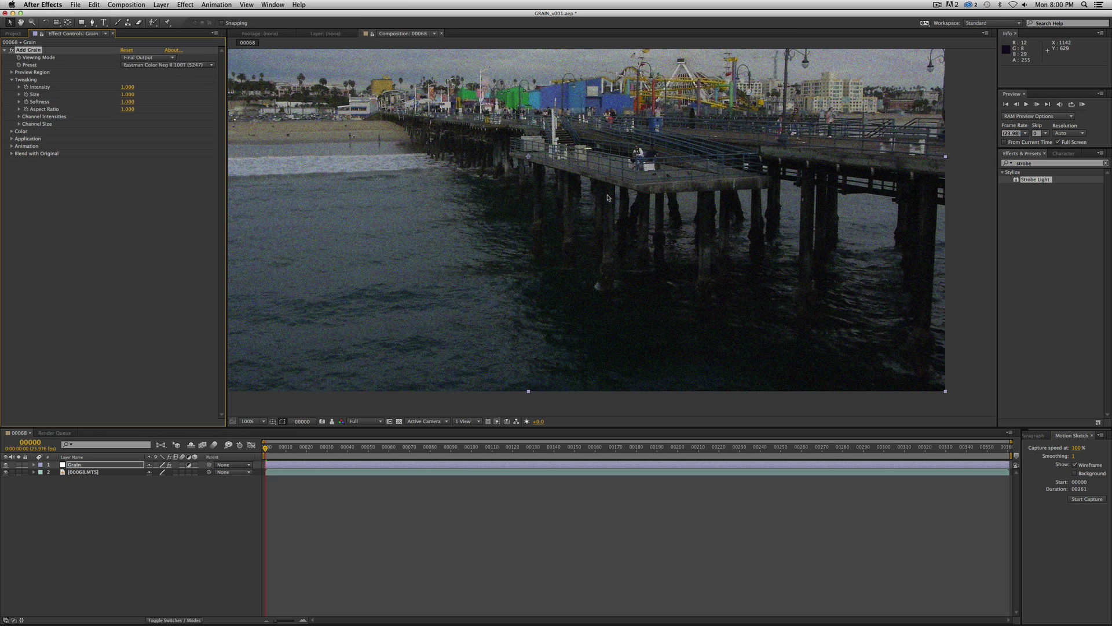
- Cycle through the channels again, return to full RGB, and frame the pier and Ferris wheel
key(alt+1)
key(alt+1)
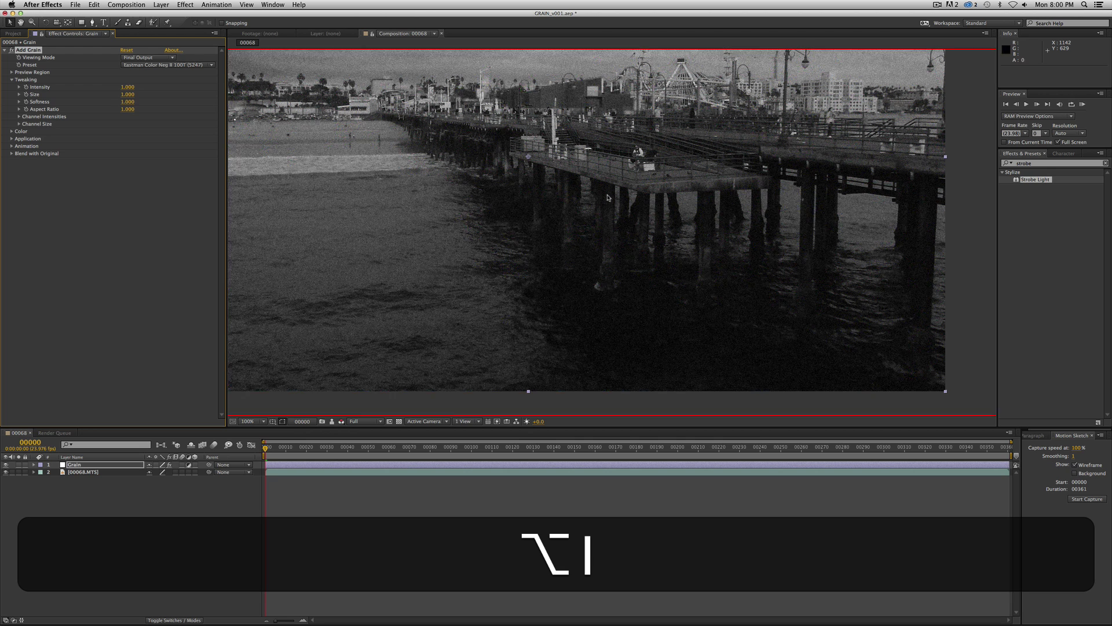
key(alt+2)
key(alt+3)
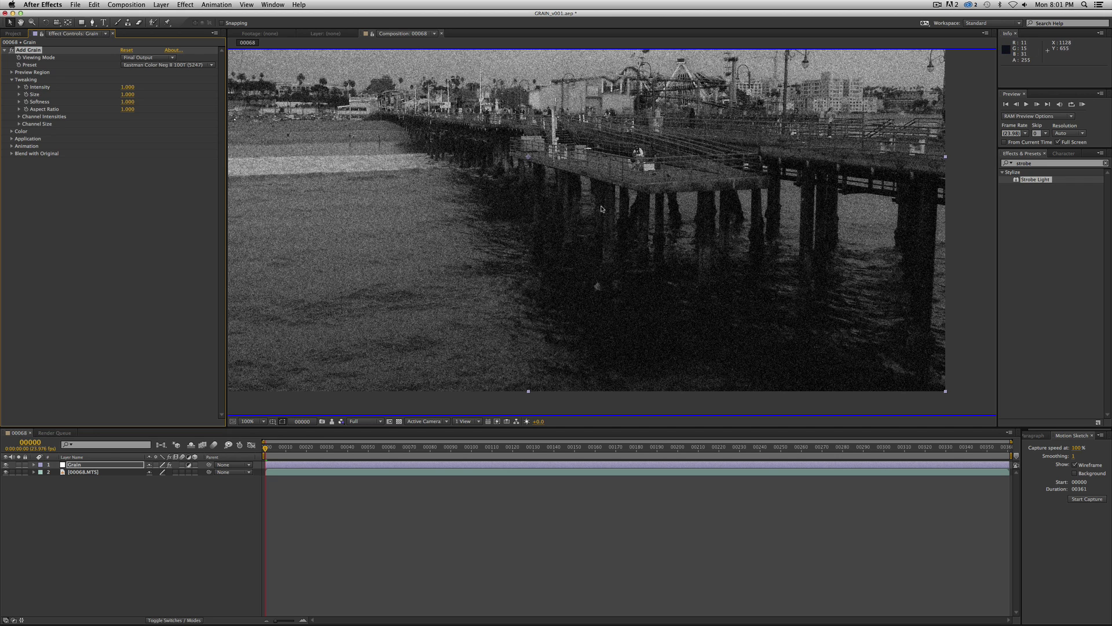
key(alt+i)
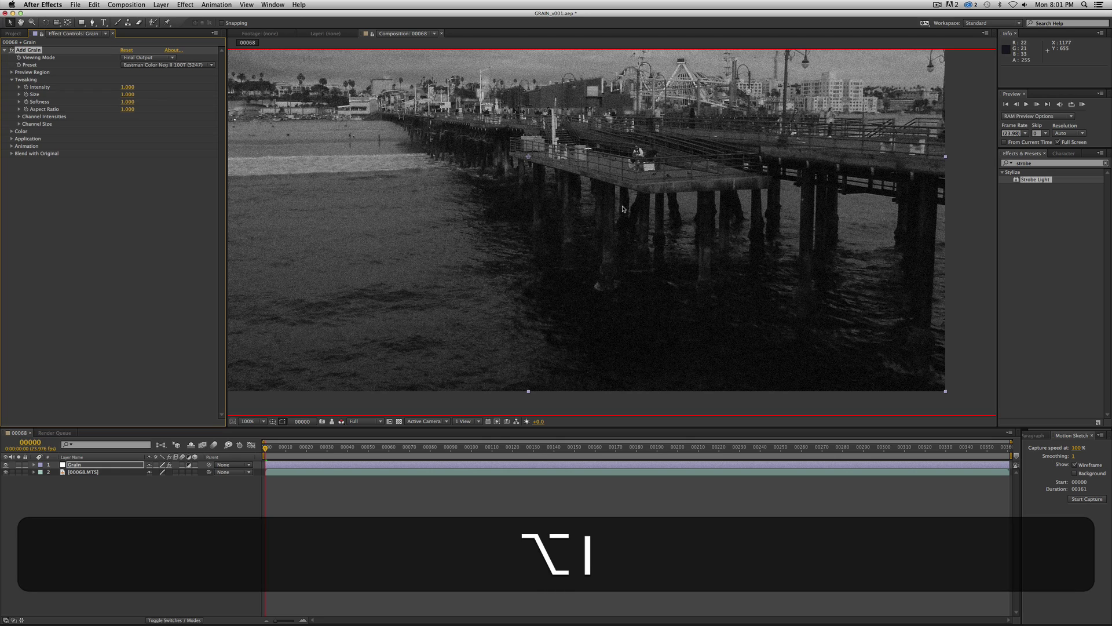
key(alt+1)
scroll(614, 207, down, 2)
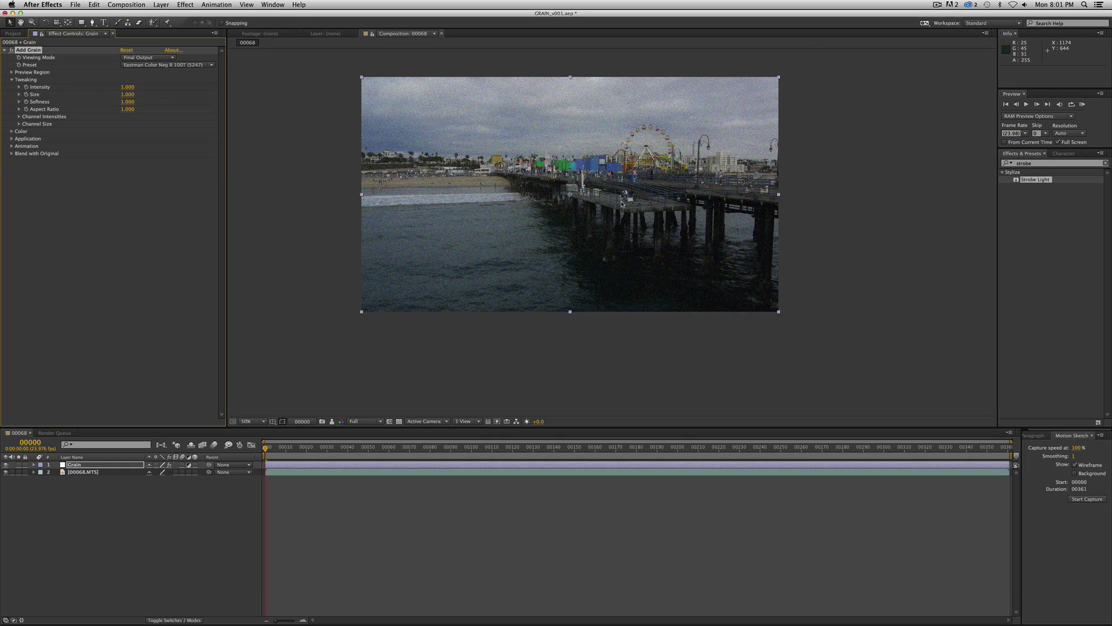
scroll(622, 203, up, 2)
drag(602, 174, 598, 246)
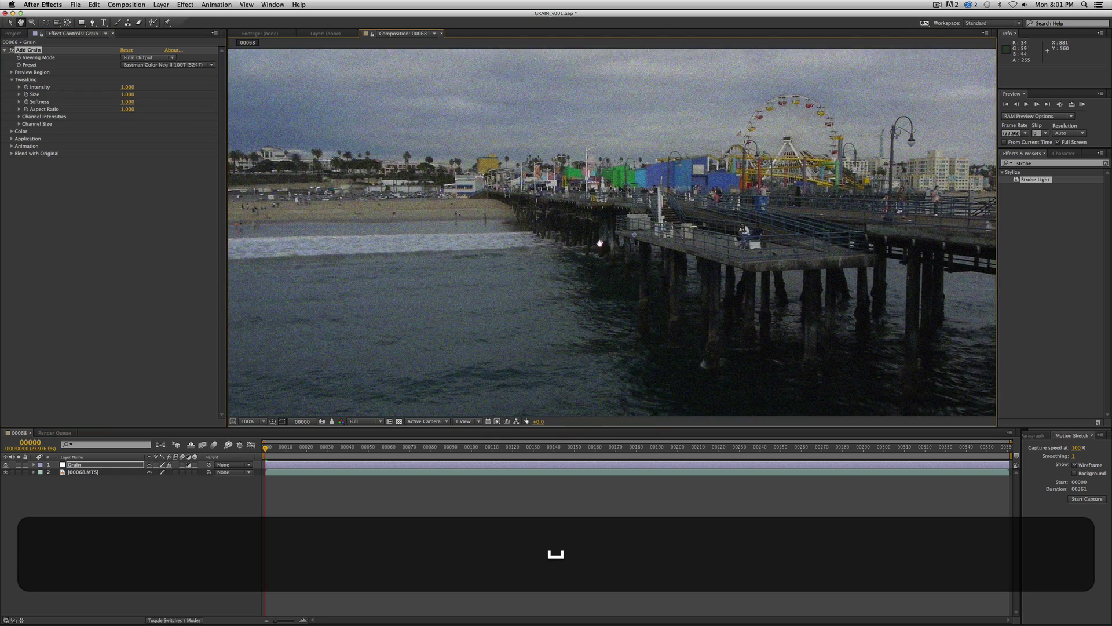
scroll(611, 230, down, 2)
scroll(611, 230, up, 2)
scroll(611, 230, down, 2)
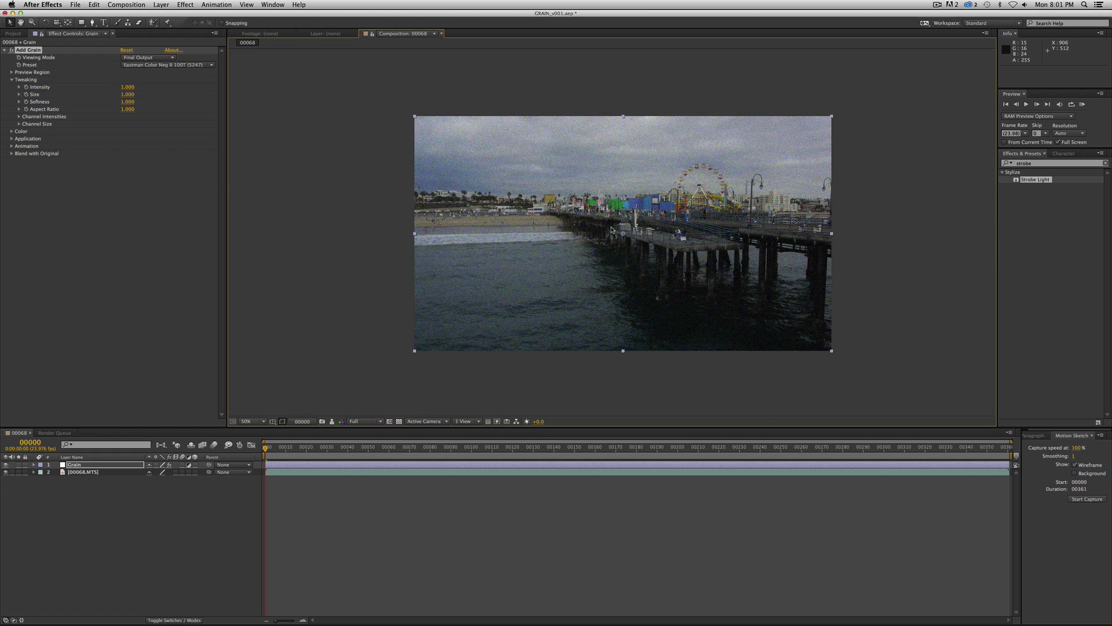
scroll(611, 230, up, 2)
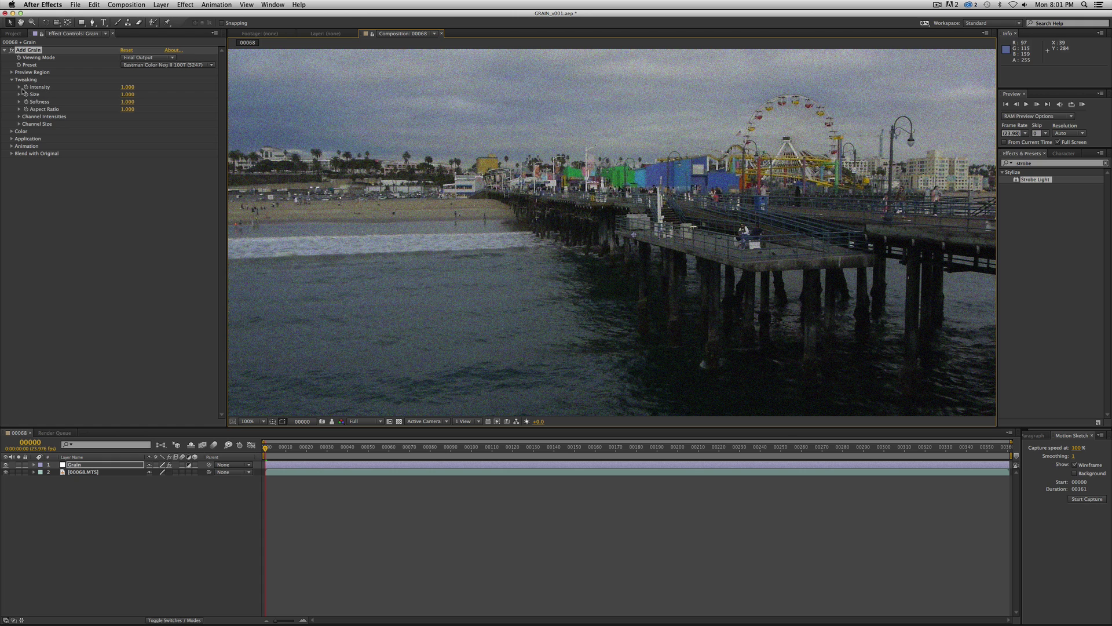
- Expand Add Grain's Color and Channel Intensities groups, then select the Add Grain effect
click(12, 131)
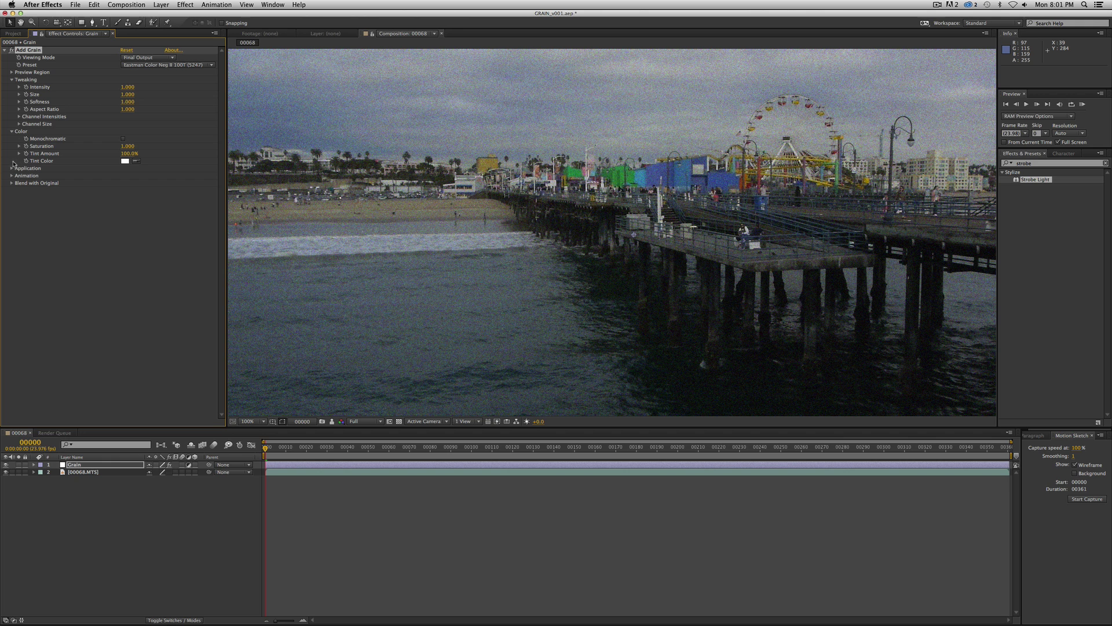
click(18, 116)
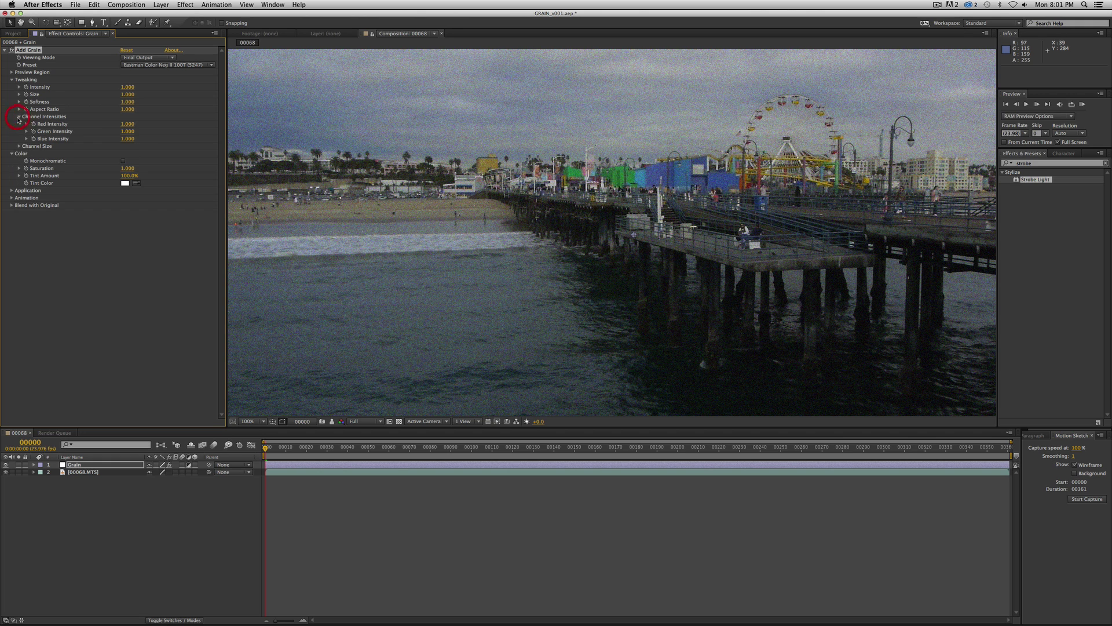
click(36, 51)
- Replace Add Grain with a Noise effect set to 8% Amount of Noise
key(BackSpace)
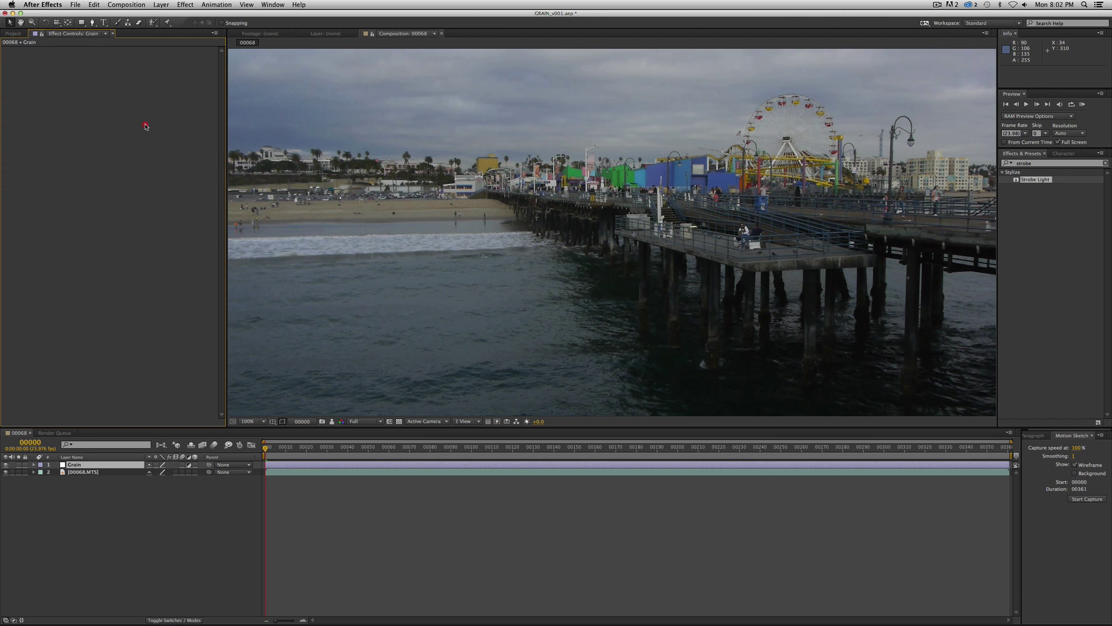
right_click(161, 133)
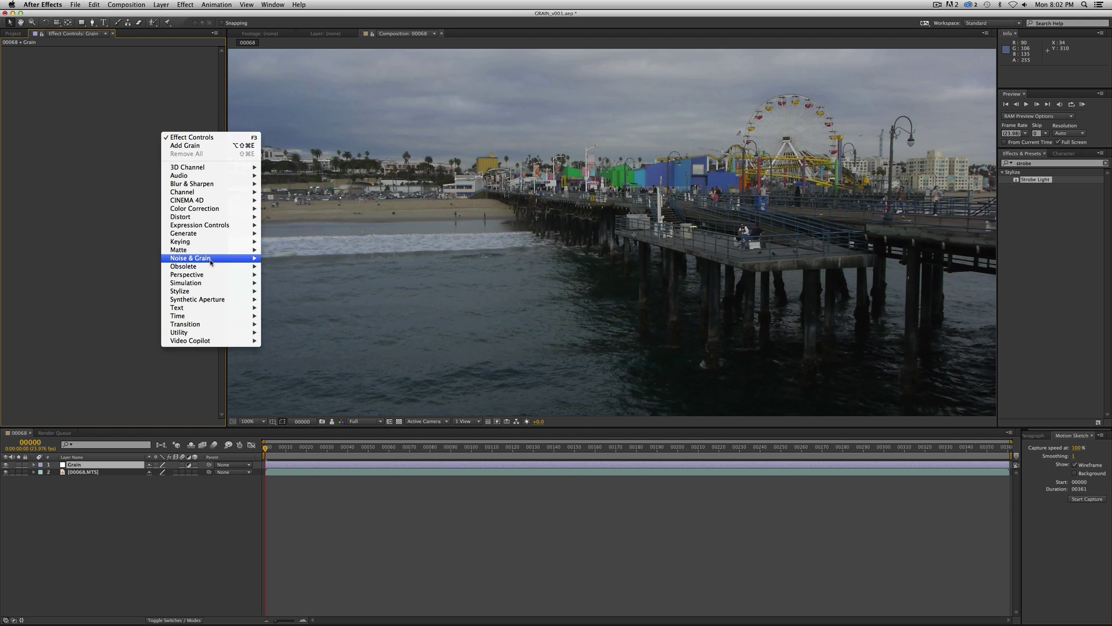
mouse_move(209, 260)
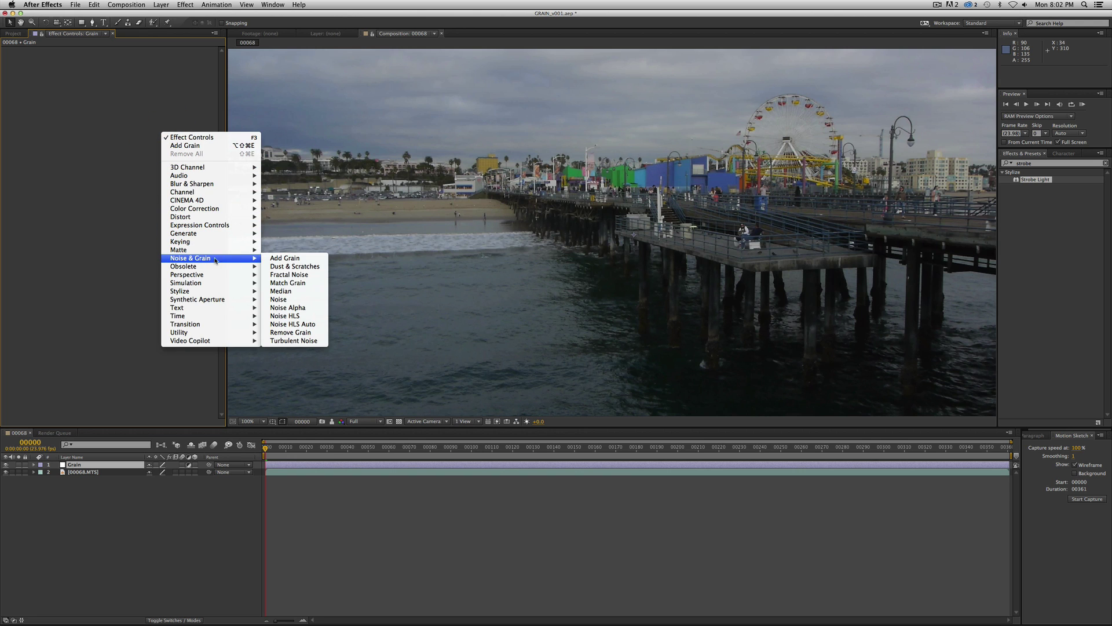
click(286, 300)
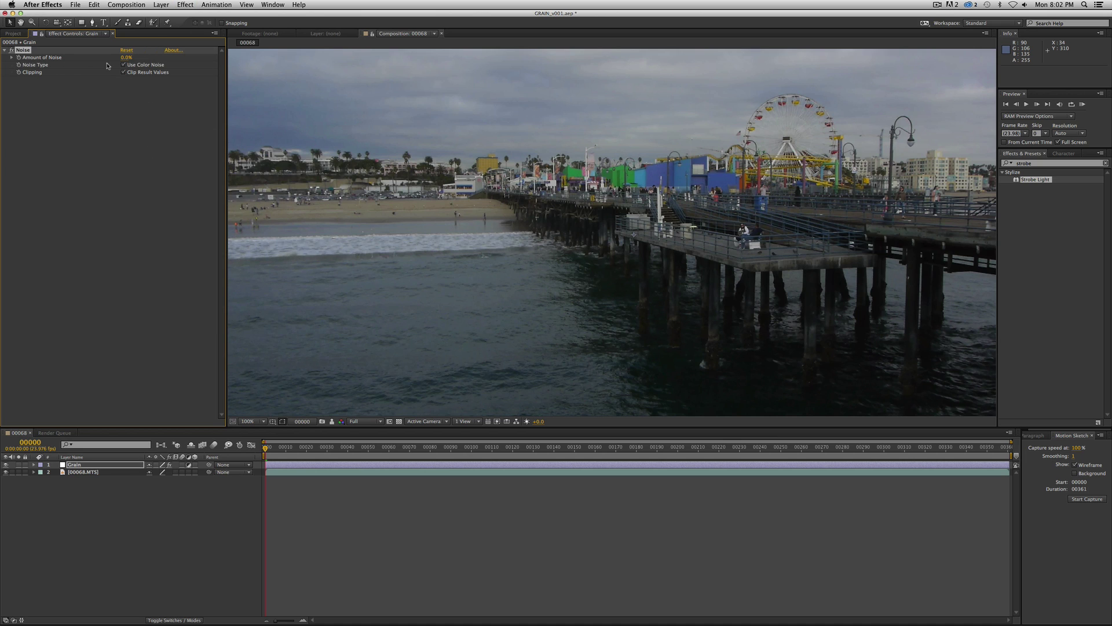
click(126, 57)
text(8)
key(Return)
- Preview the noisy footage and magnify the pier to 200%
key(period)
key(comma)
key(space)
click(562, 162)
key(period)
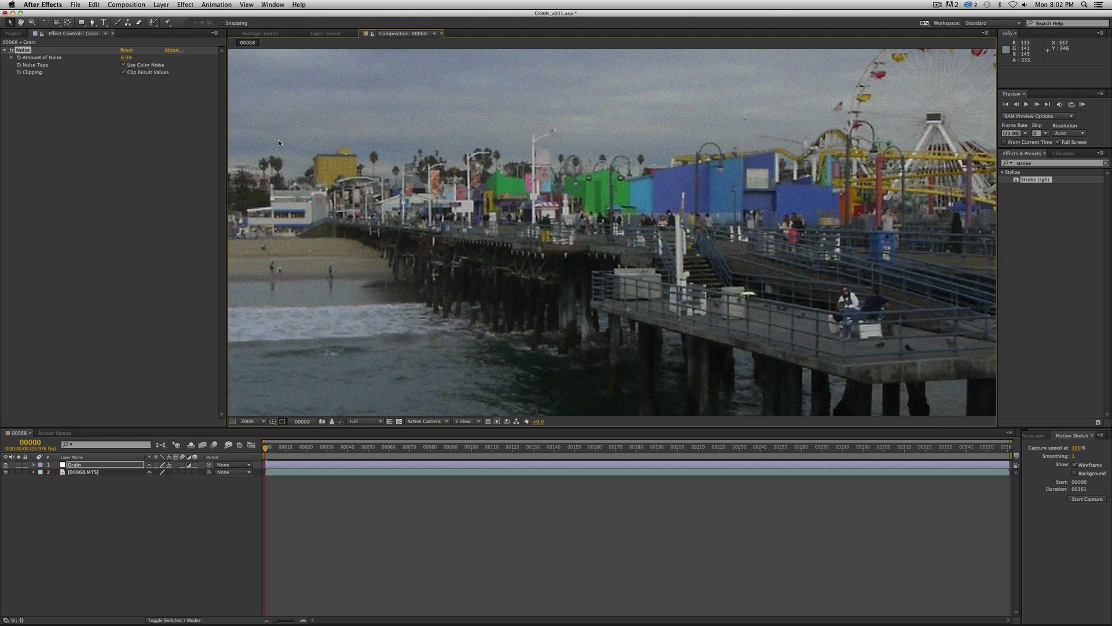
- Add Blur & Sharpen > Fast Blur to the Grain layer with Blurriness 0.5
right_click(149, 116)
mouse_move(185, 168)
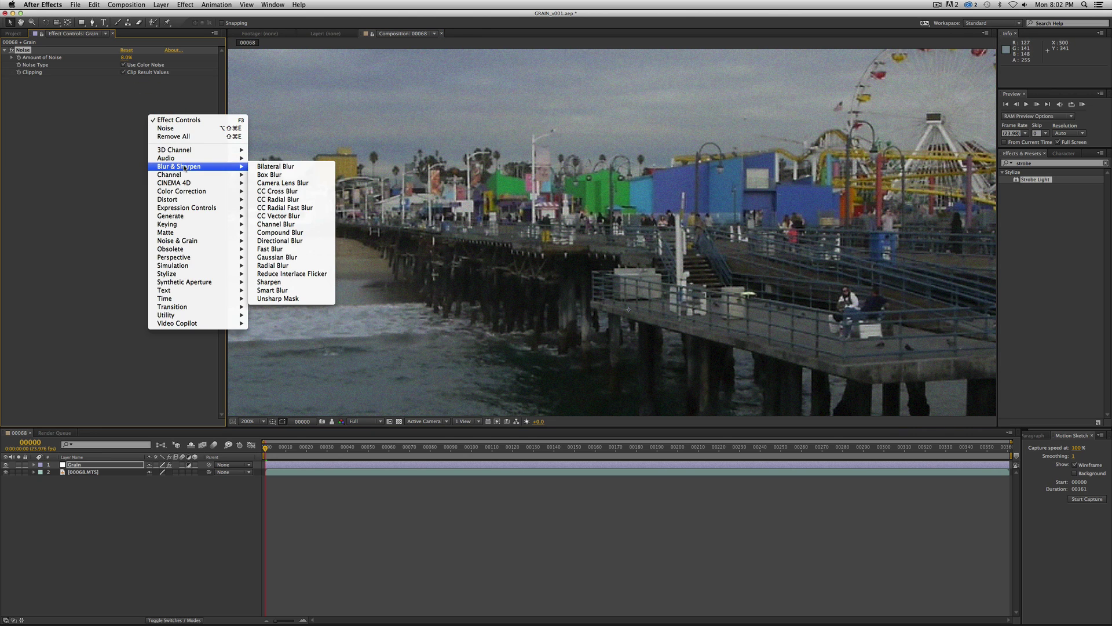
click(284, 248)
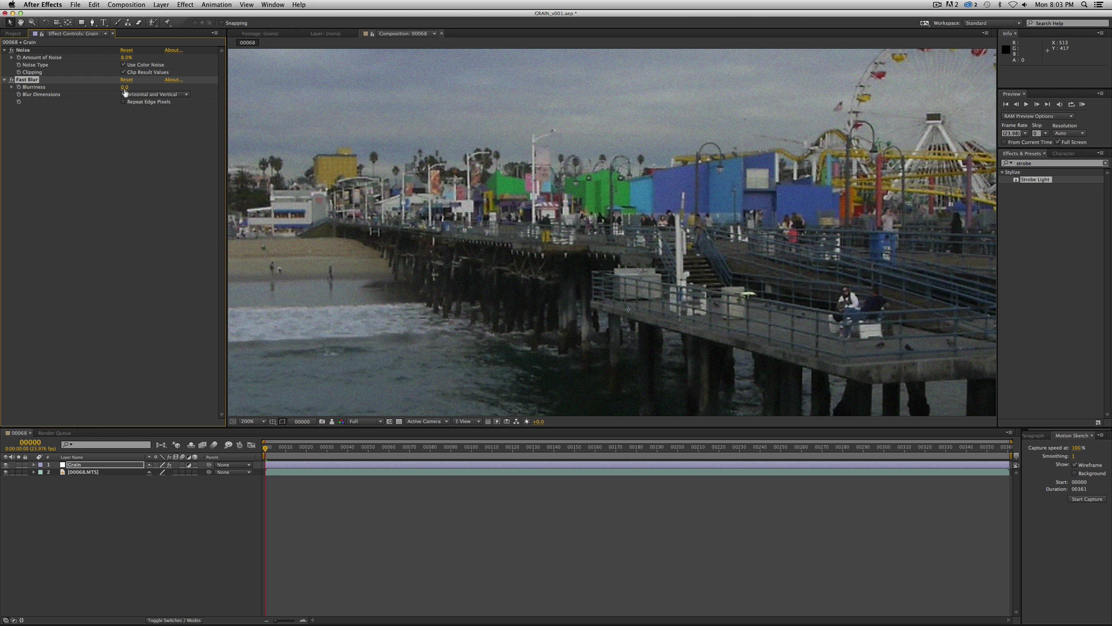
click(125, 87)
text(0.5)
key(Return)
- Zoom out to 100%, reframe the pier, and play a full-screen preview
key(comma)
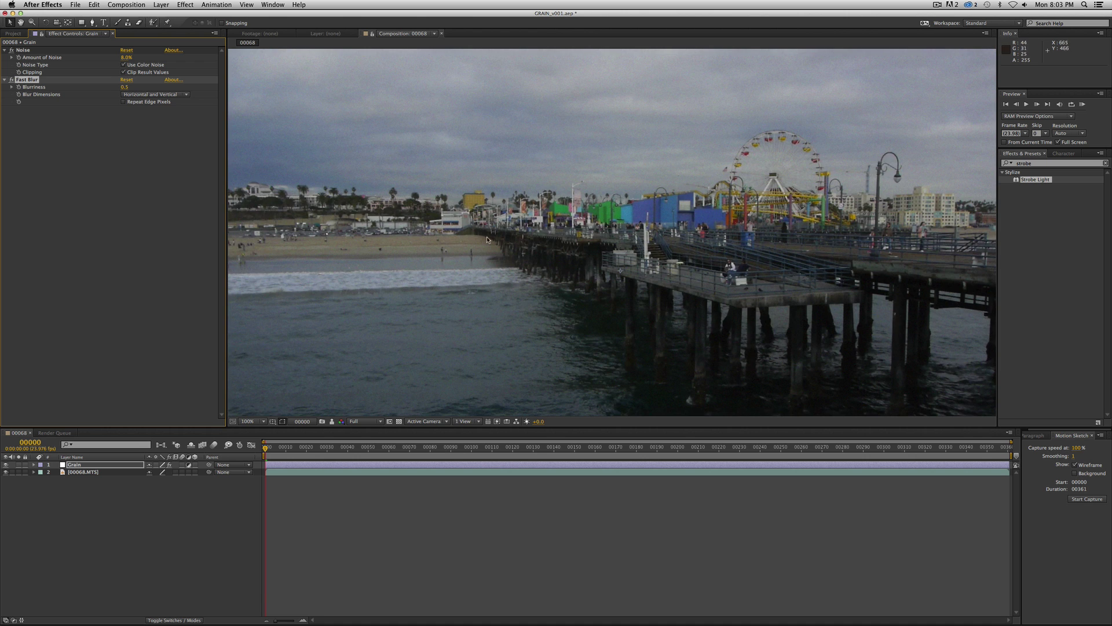
key(space)
drag(826, 214, 694, 249)
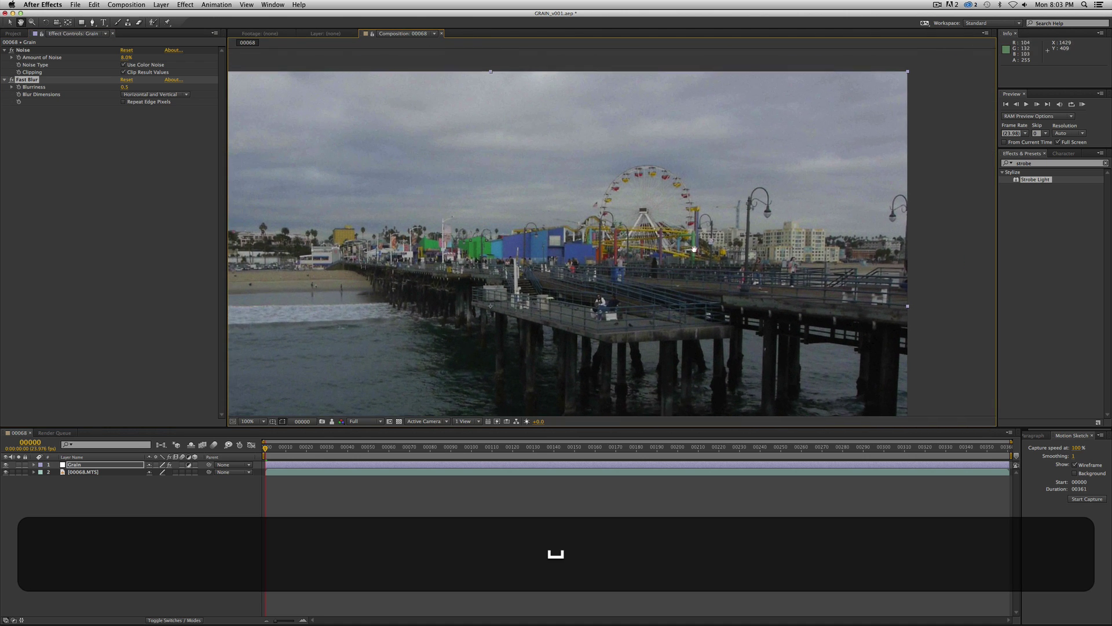
key(space)
drag(604, 262, 625, 259)
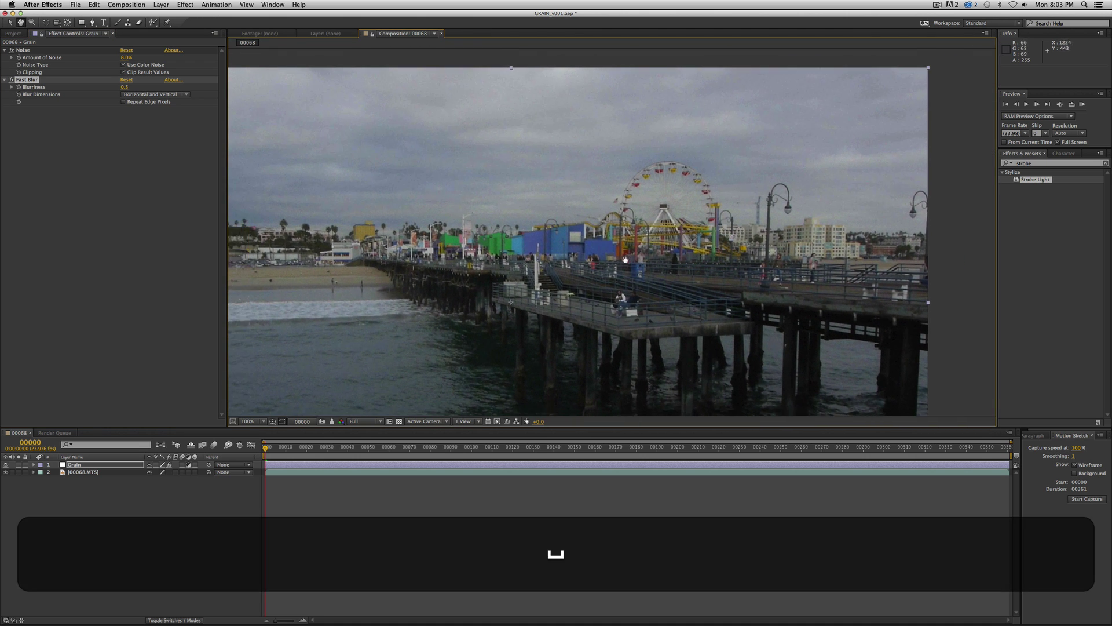
key(KP_0)
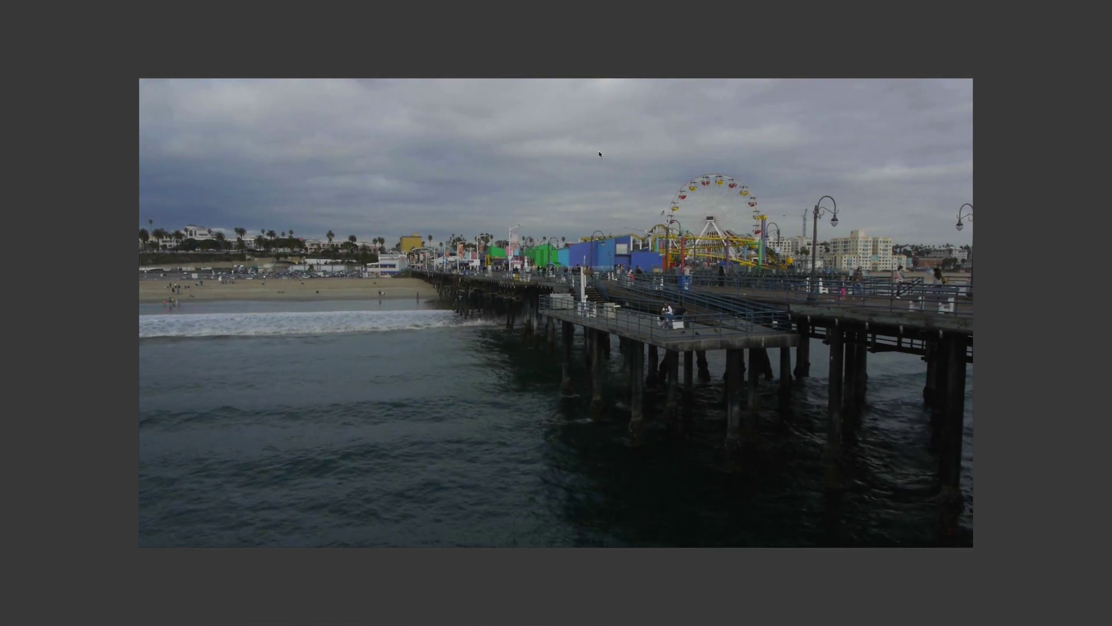
- End the preview, frame the pier and Ferris wheel, and take a snapshot of the grainy frame
key(KP_0)
scroll(591, 148, up, 3)
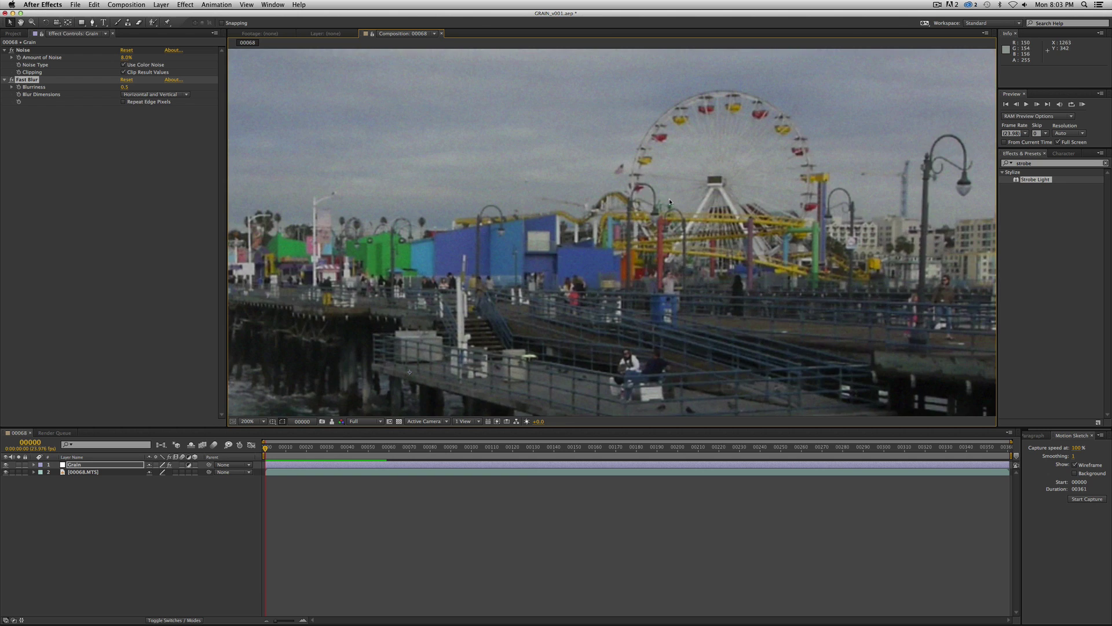
drag(591, 148, 591, 245)
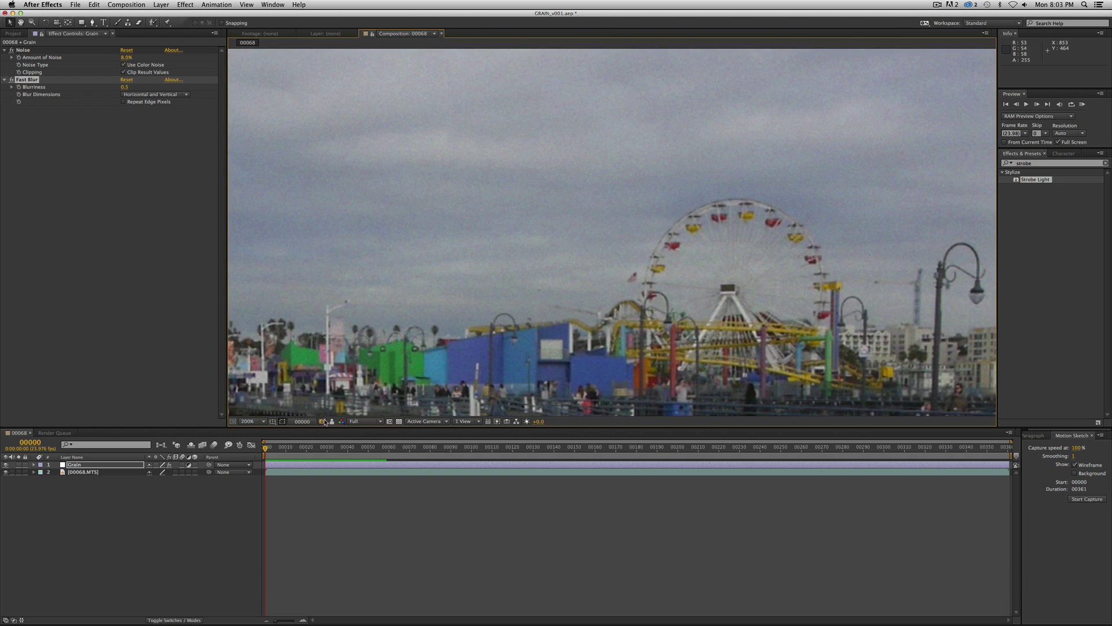
click(323, 422)
click(323, 422)
- Disable the Fast Blur and Noise effects and compare the clean frame against the snapshot
click(11, 80)
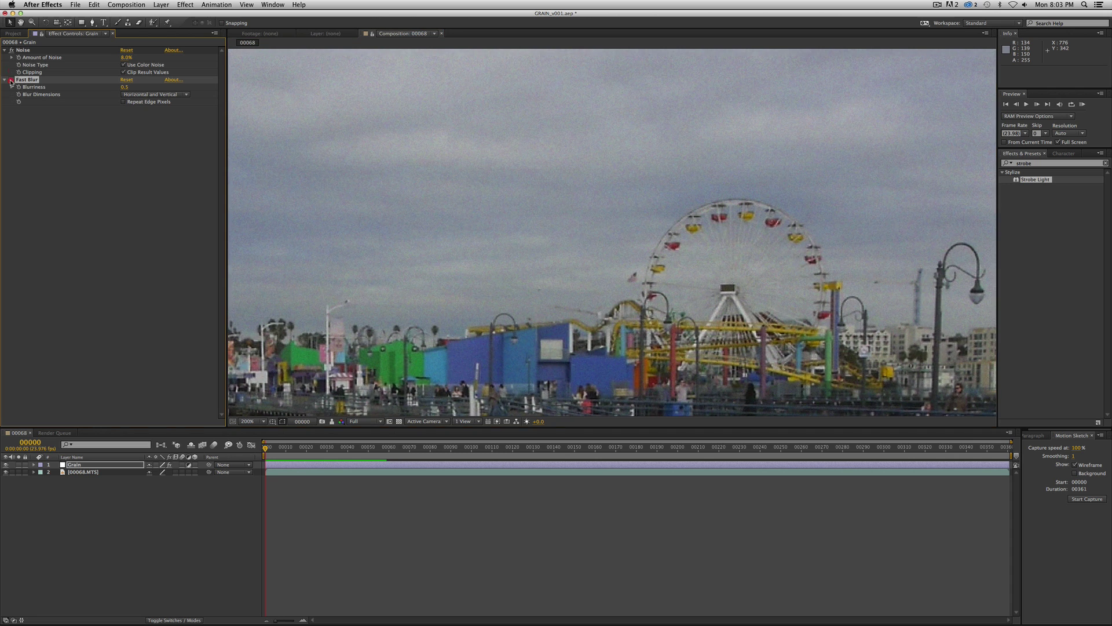
click(11, 50)
click(333, 422)
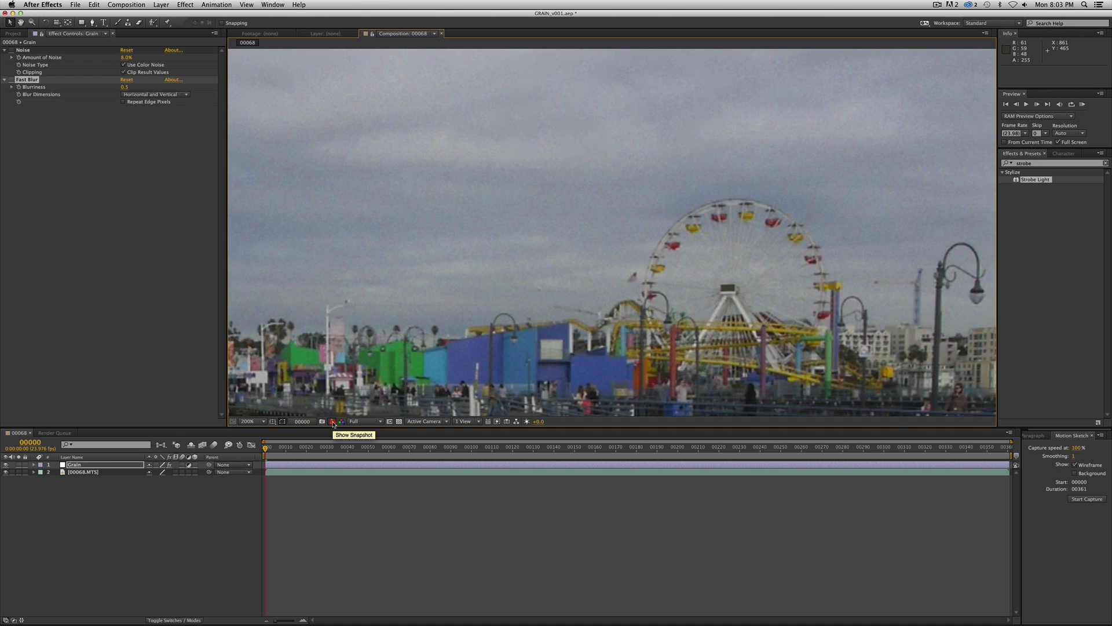
click(332, 421)
click(333, 422)
click(332, 422)
- Compare the snapshot again on the Ferris wheel, then re-enable Noise and Fast Blur
scroll(637, 231, up, 2)
key(space)
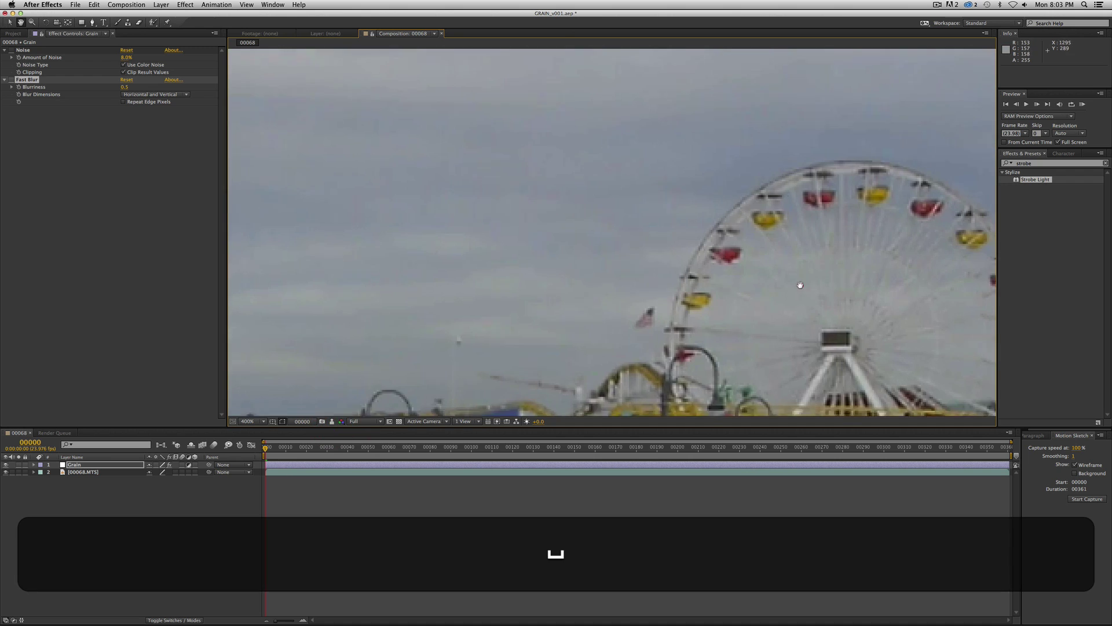
drag(799, 286, 643, 269)
click(333, 422)
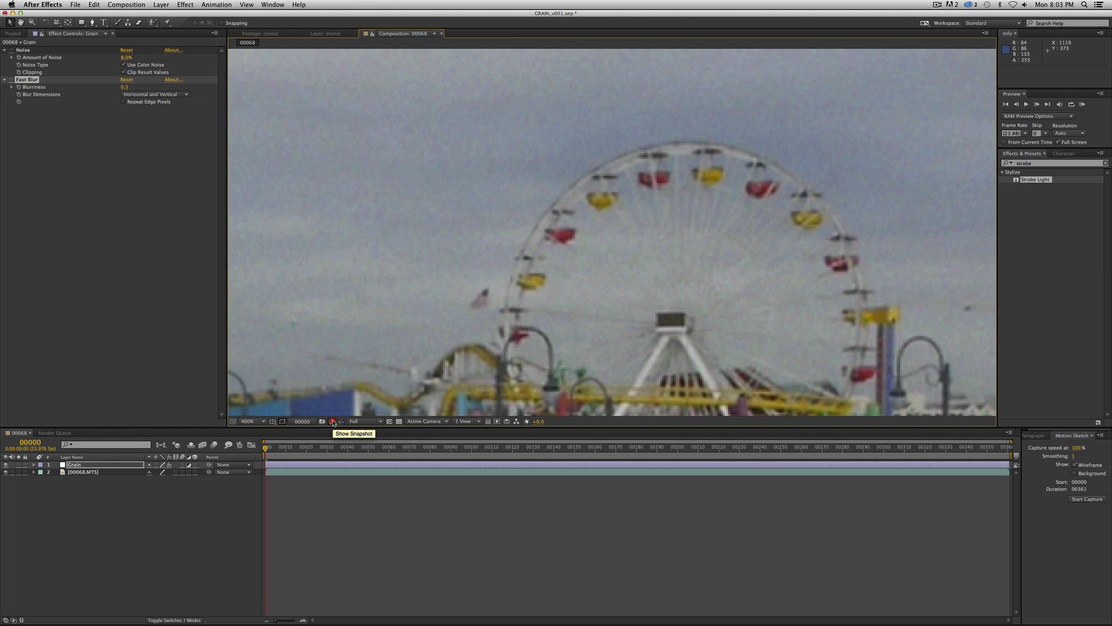
click(332, 422)
click(332, 422)
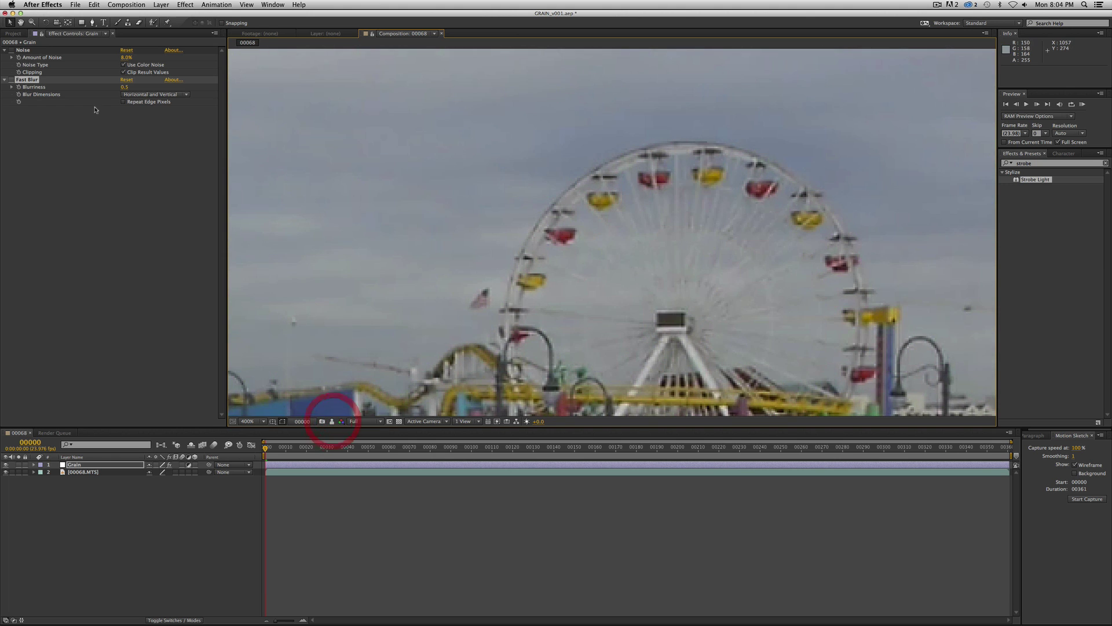
click(11, 50)
click(11, 80)
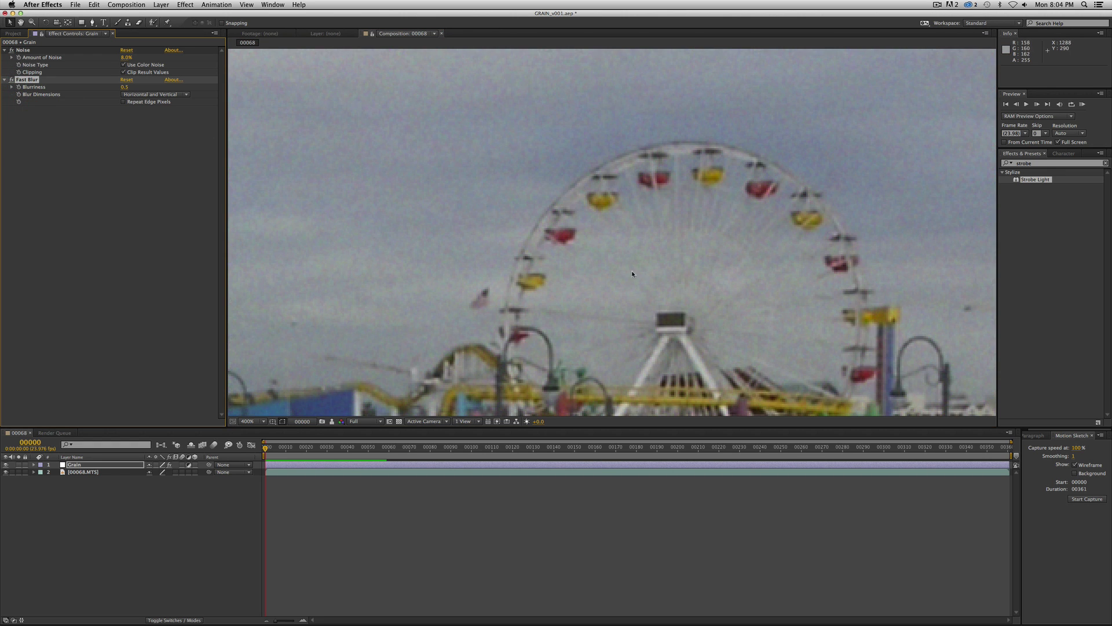
key(alt+1)
key(alt+2)
key(alt+3)
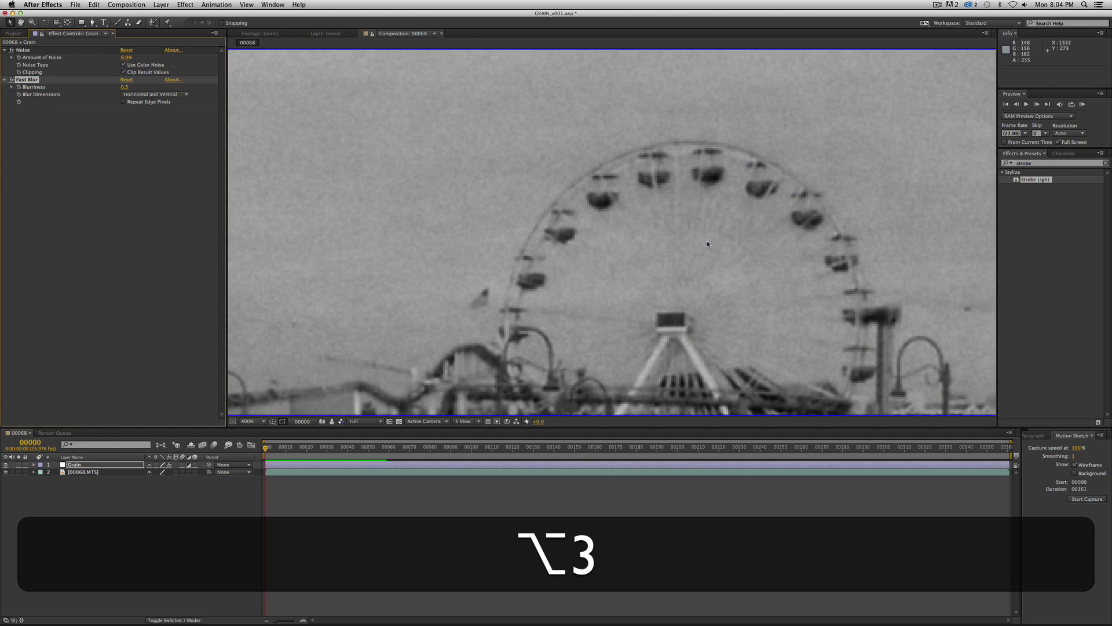
key(alt+2)
key(alt+1)
key(alt+1)
key(alt+2)
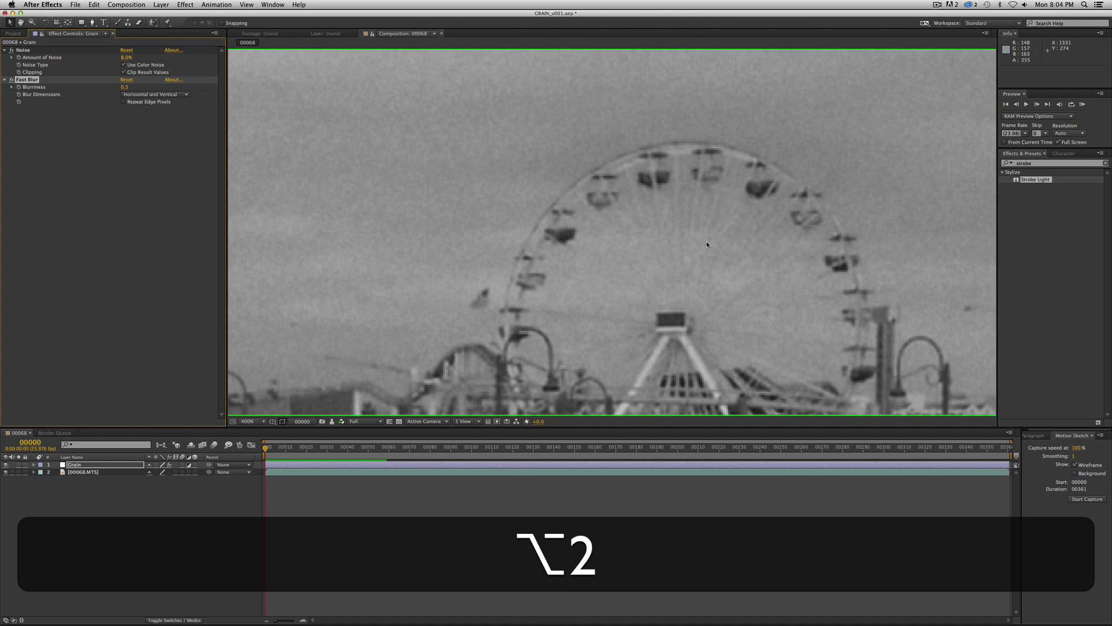
key(alt+3)
key(alt+3)
scroll(705, 242, down, 1)
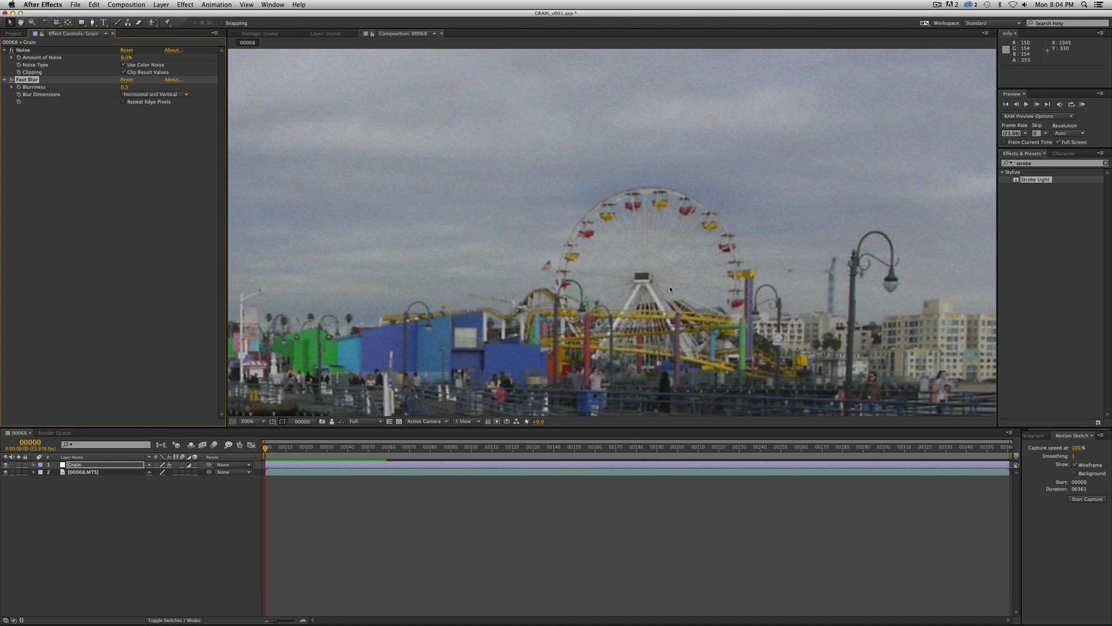
key(space)
drag(670, 289, 687, 266)
scroll(719, 276, down, 1)
drag(670, 315, 721, 276)
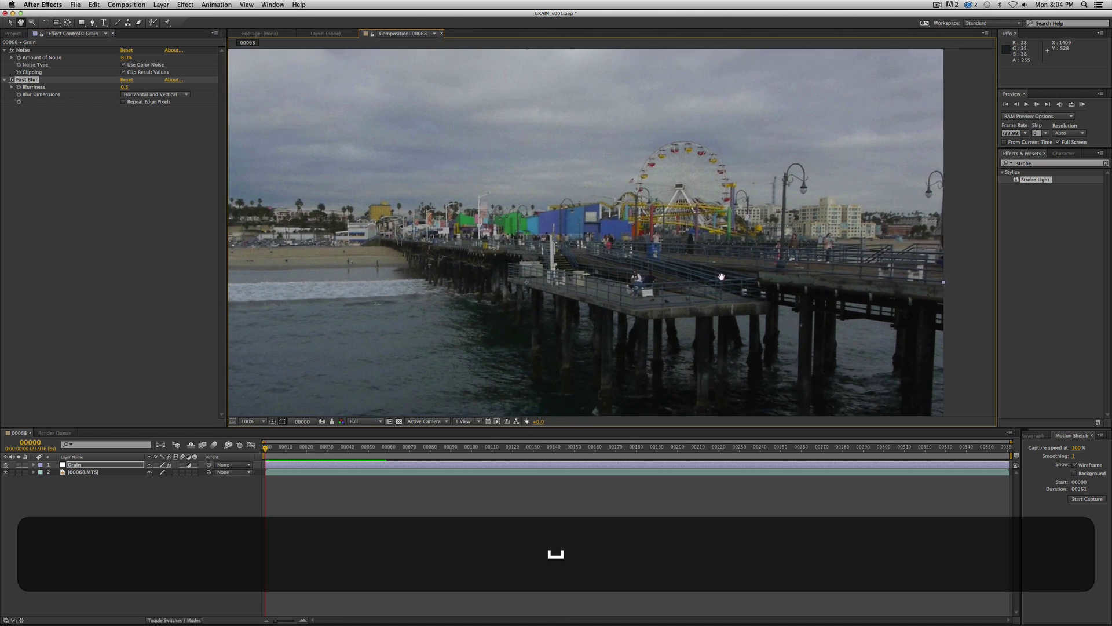